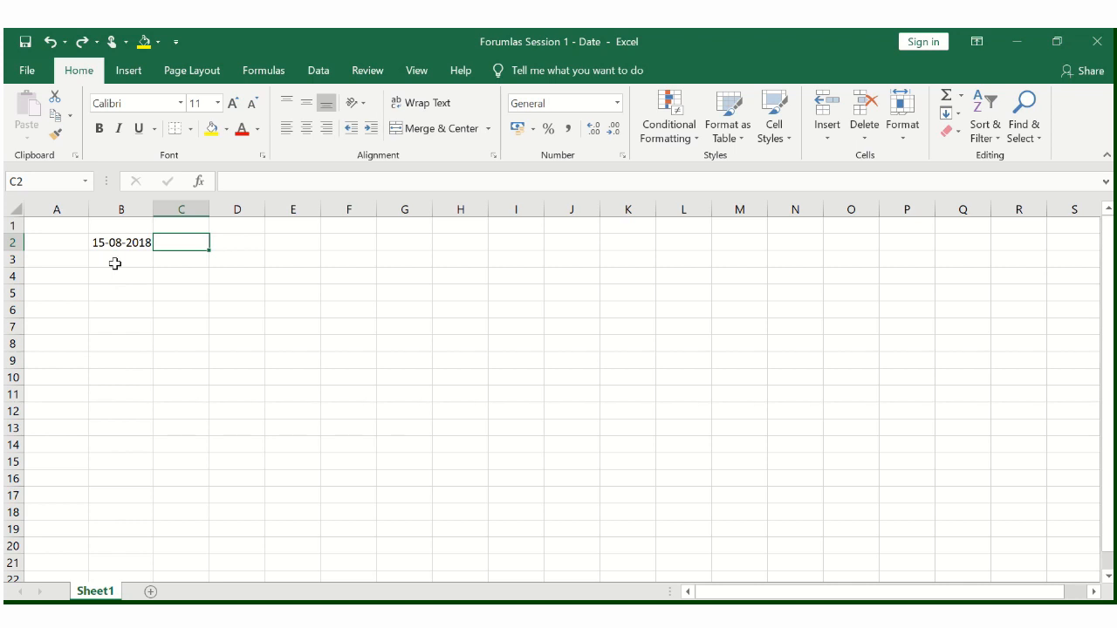
# - Format the date in B2 to display as day, abbreviated month name and two-digit year
pyautogui.press('Left')
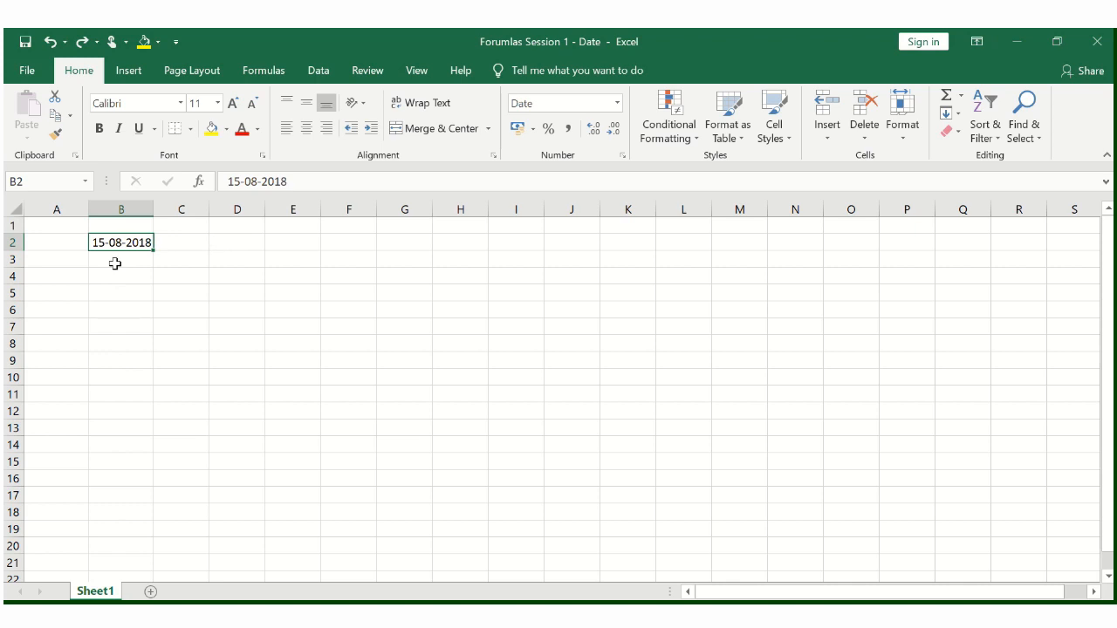
pyautogui.hotkey('ctrl', 'shift', '3')
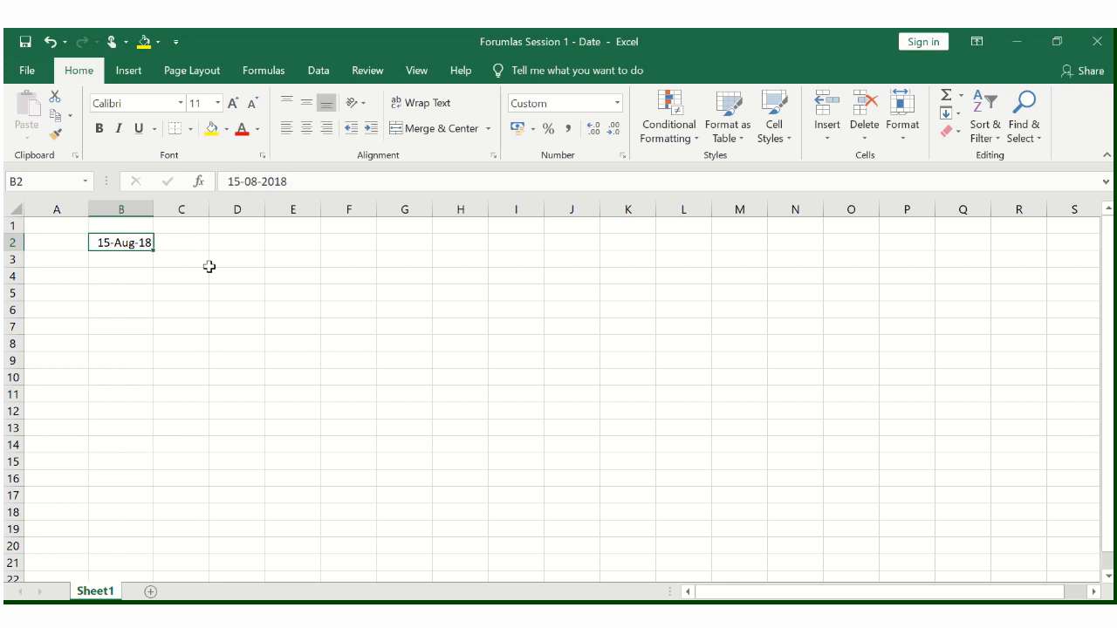
# - Enter a YEAR formula in C2 that extracts the year from the date in B2
pyautogui.press('Right')
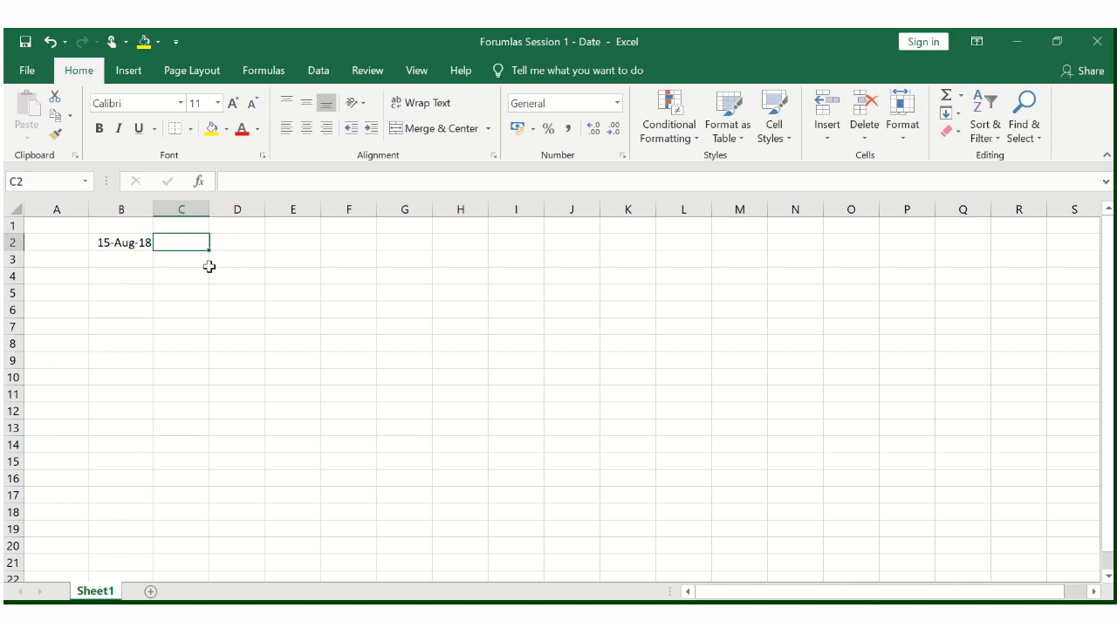
pyautogui.write('=')
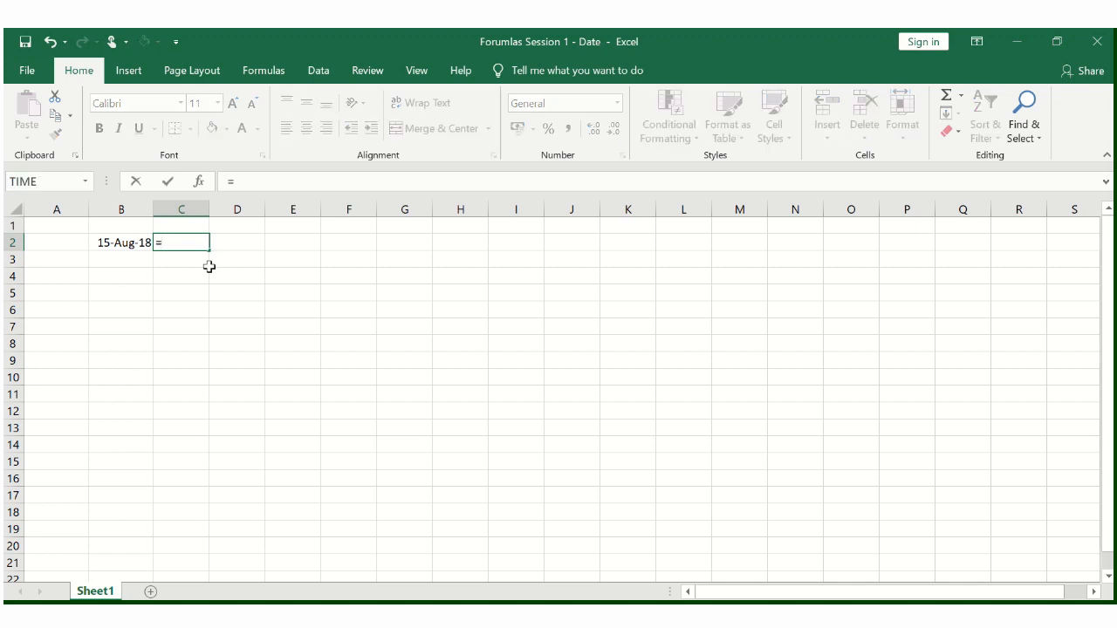
pyautogui.press('BackSpace')
pyautogui.write('=')
pyautogui.press('BackSpace')
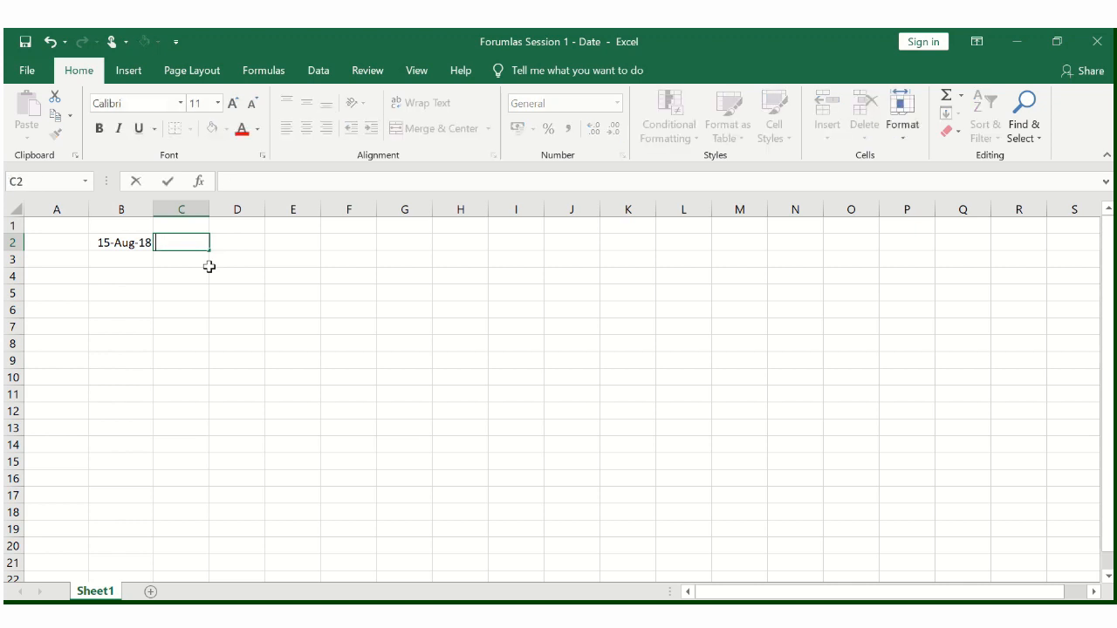
pyautogui.write('=')
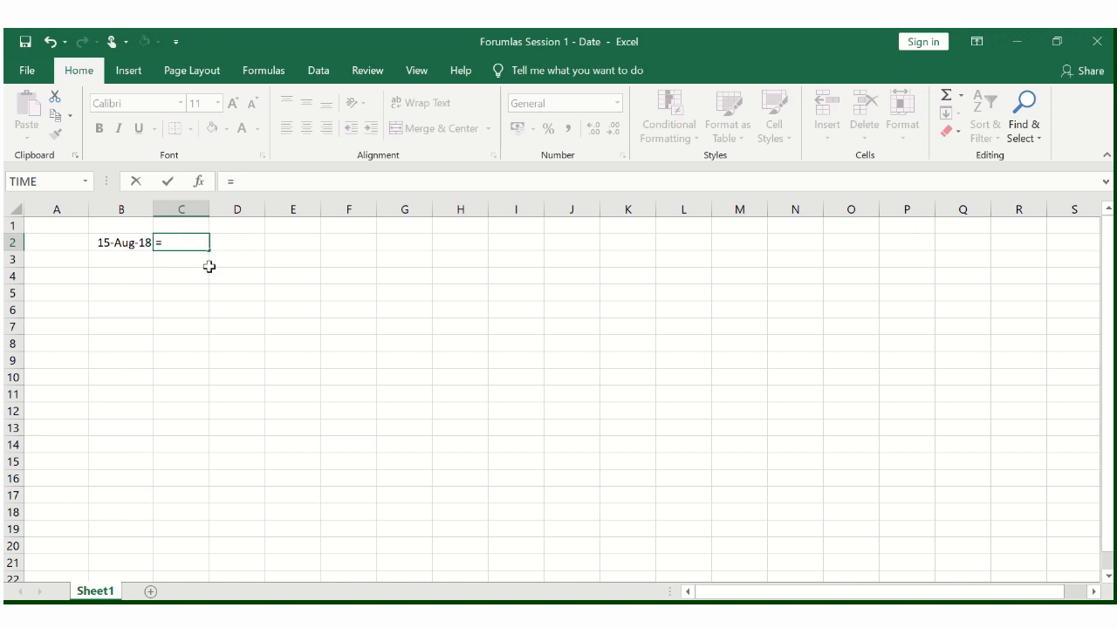
pyautogui.write('yea')
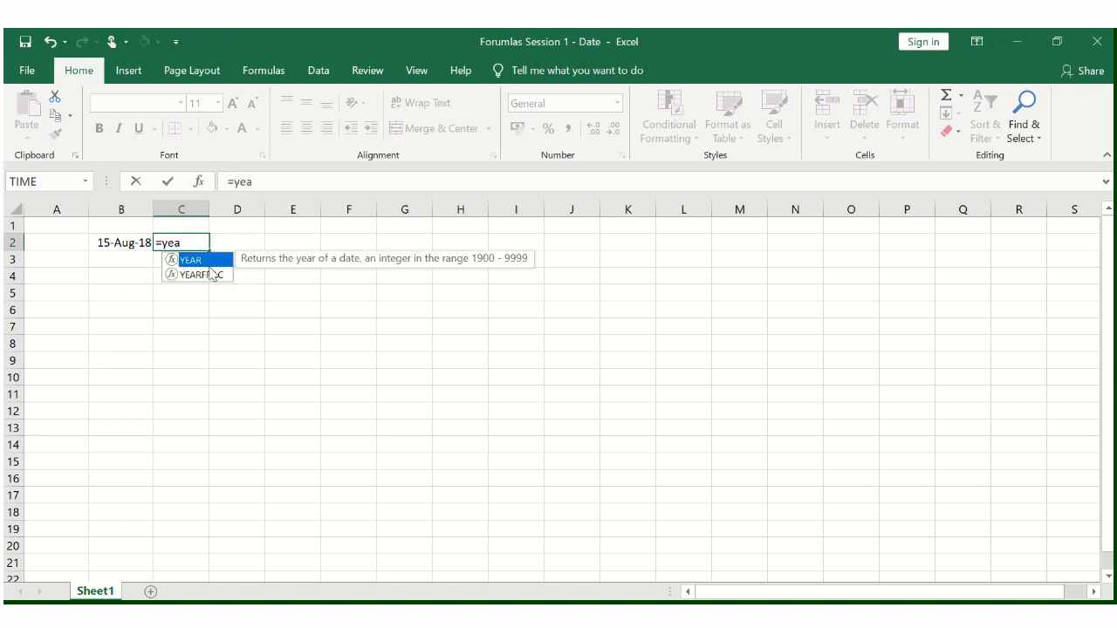
pyautogui.doubleClick(208, 262)
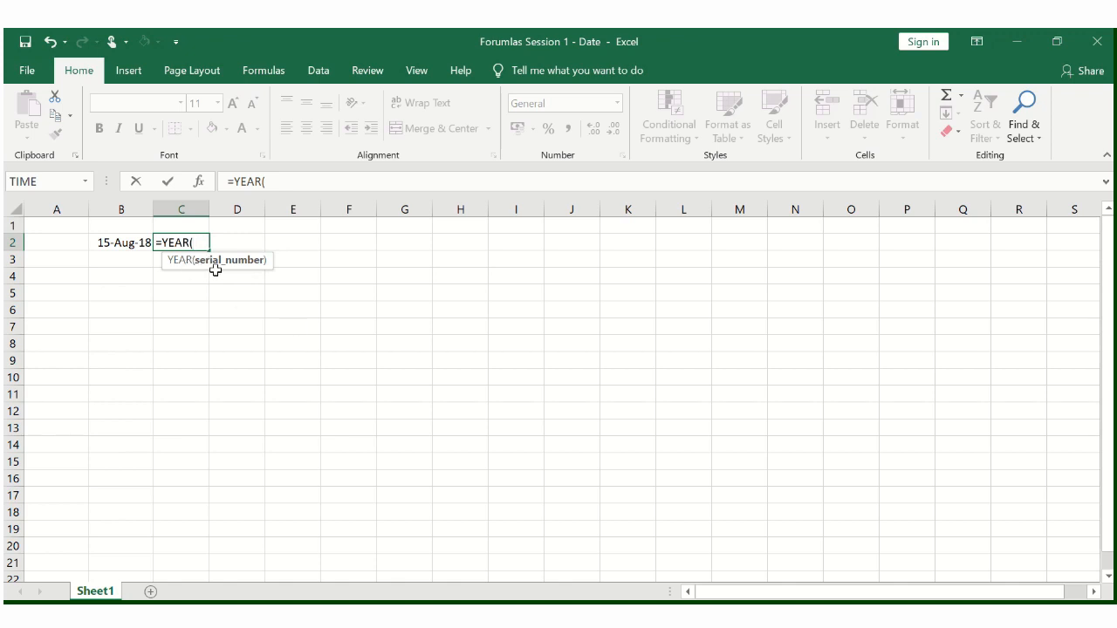
pyautogui.click(136, 239)
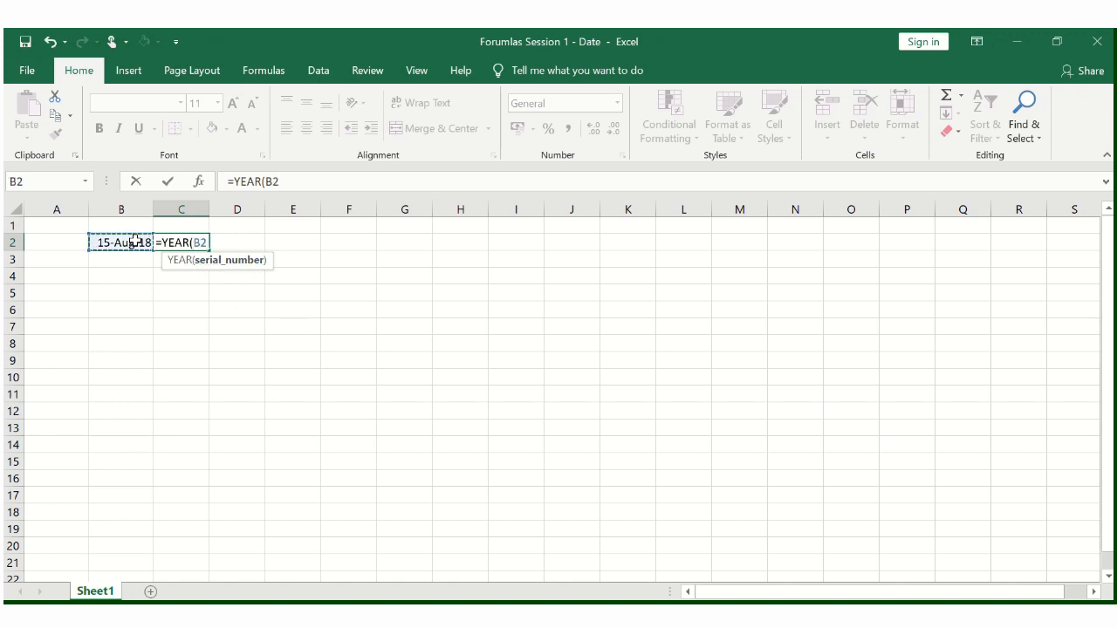
pyautogui.write(')')
pyautogui.press('Return')
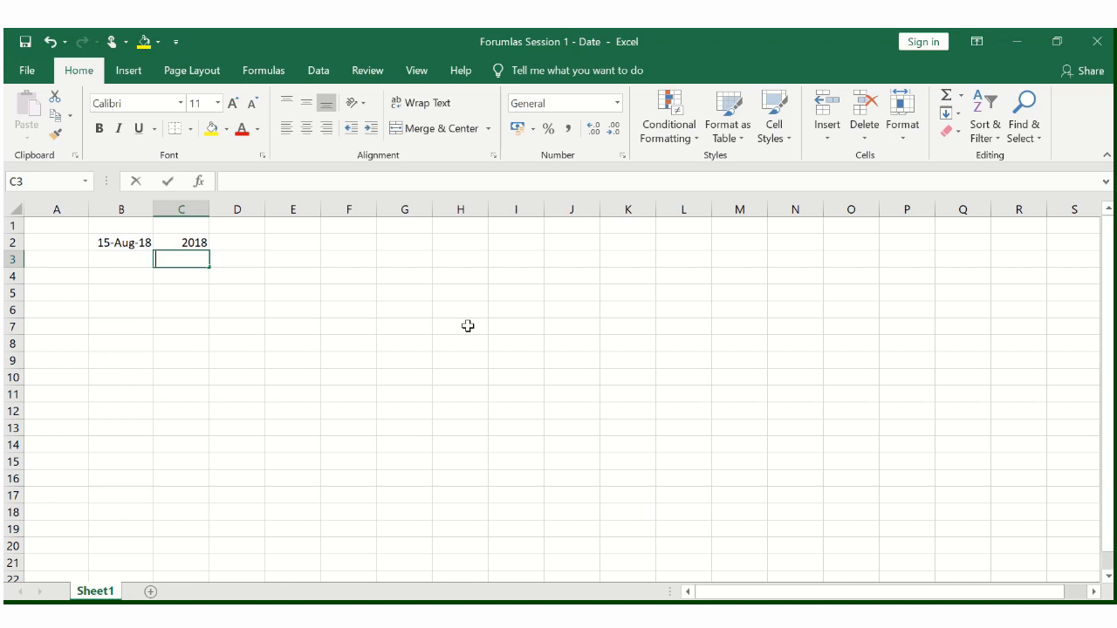
# - Enter a MONTH formula in C3 that extracts the month number from the date in B2
pyautogui.write('=mon')
pyautogui.press('Tab')
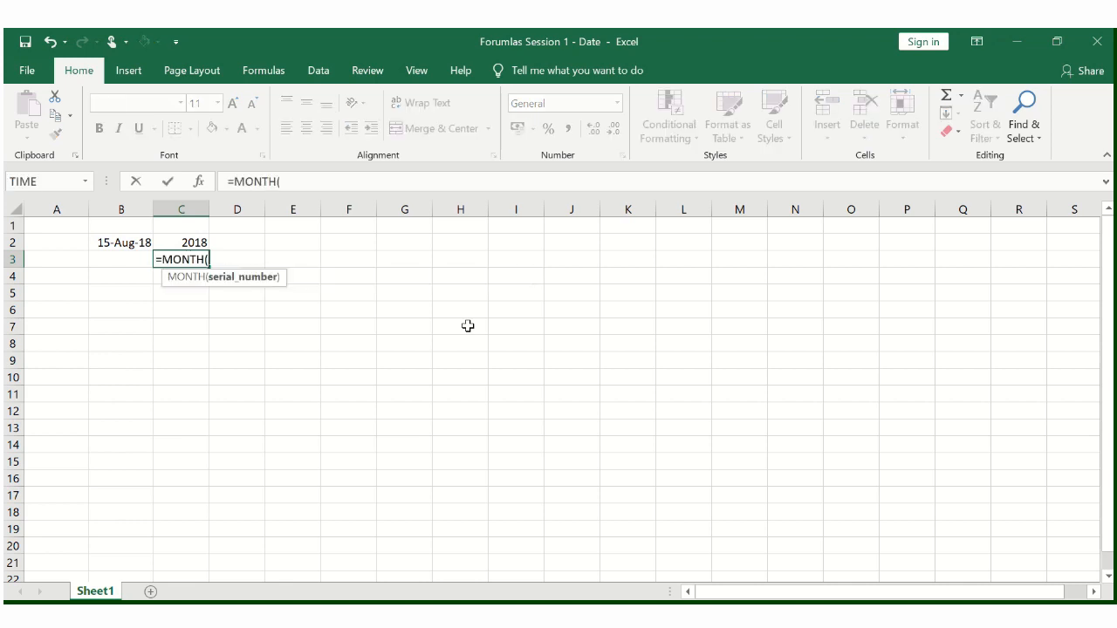
pyautogui.press('Up')
pyautogui.press('Left')
pyautogui.write(')')
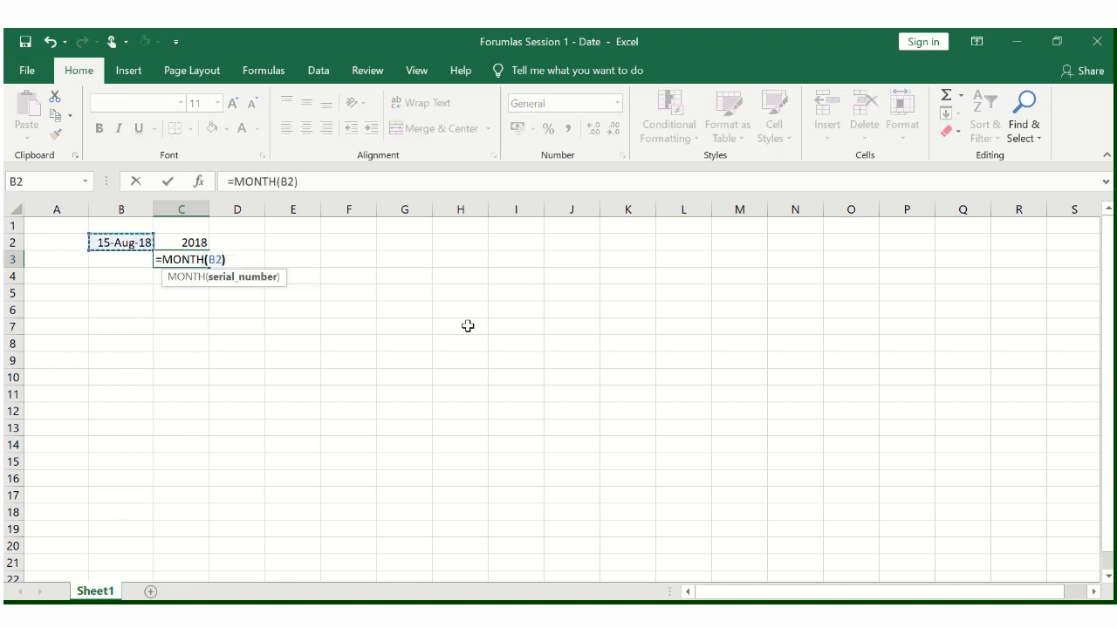
pyautogui.press('Return')
pyautogui.press('Up')
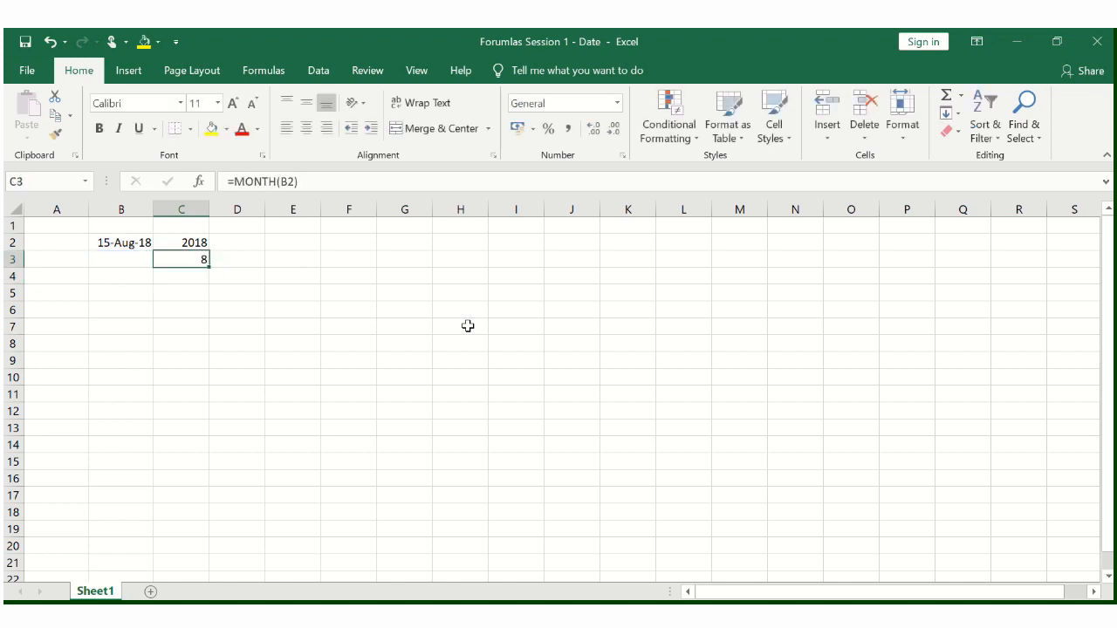
# - Enter a DAY formula in C4 that extracts the day of the month from the date in B2
pyautogui.press('Down')
pyautogui.write('=')
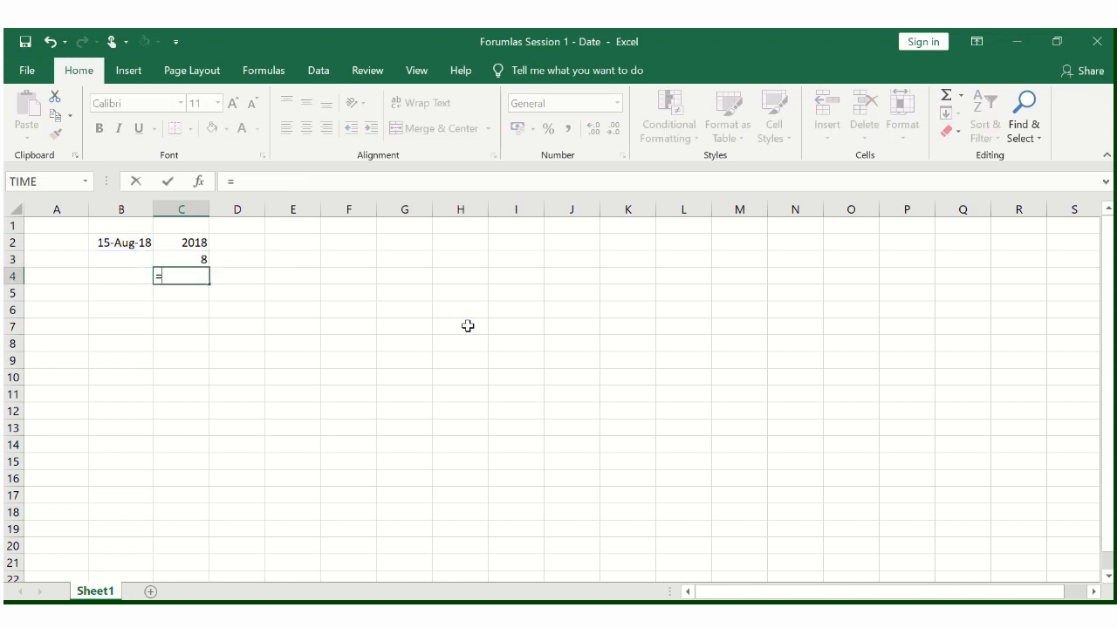
pyautogui.write('day')
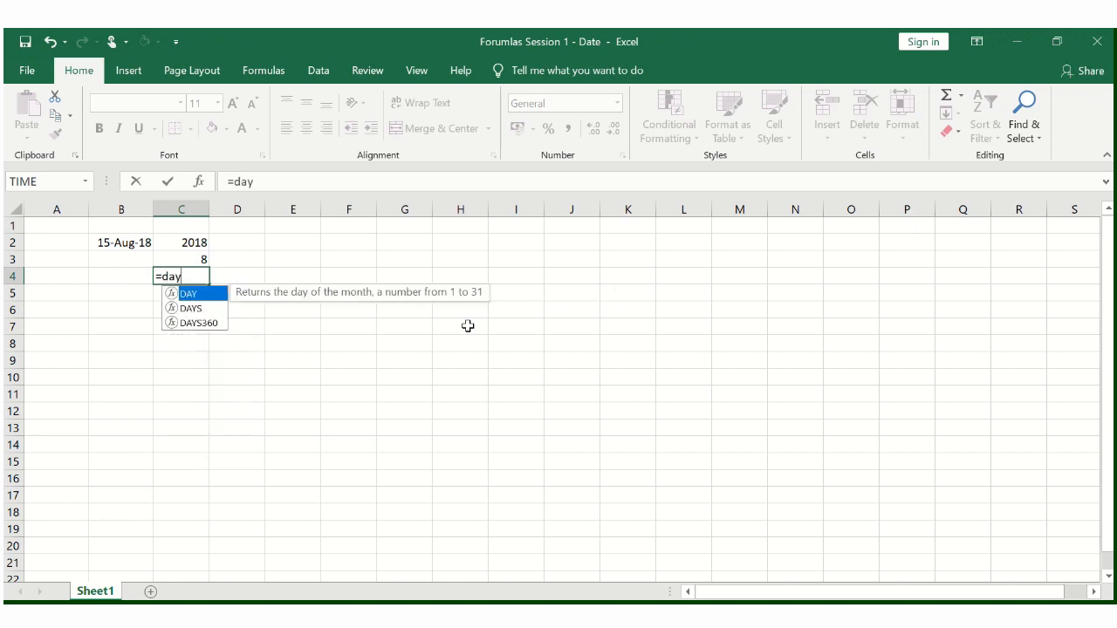
pyautogui.press('Tab')
pyautogui.press('Up')
pyautogui.press('Up')
pyautogui.press('Left')
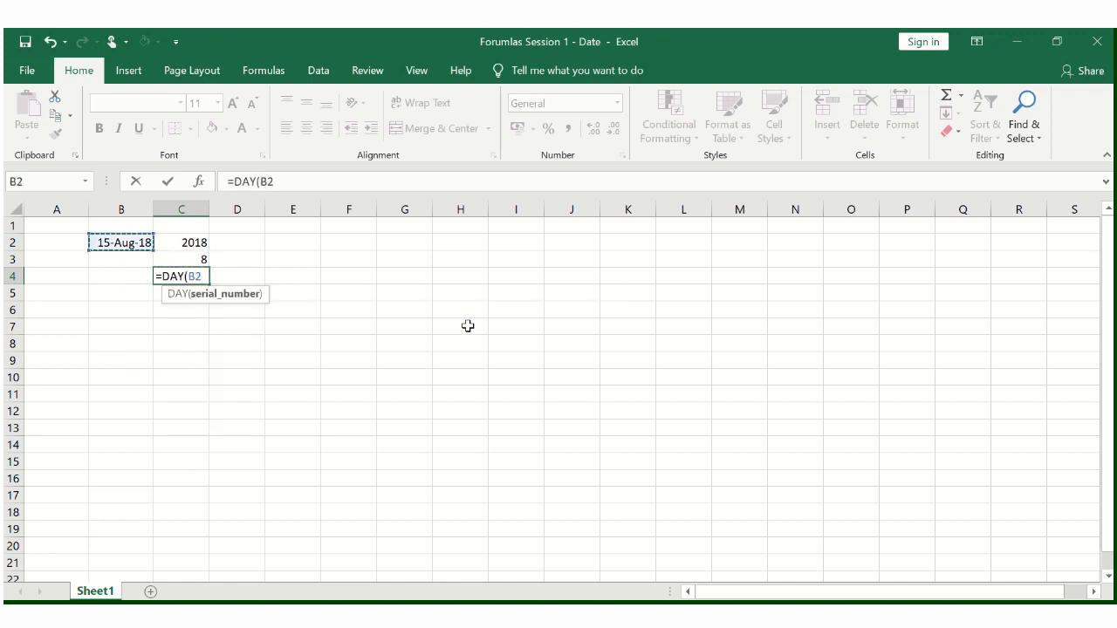
pyautogui.write(')')
pyautogui.press('Return')
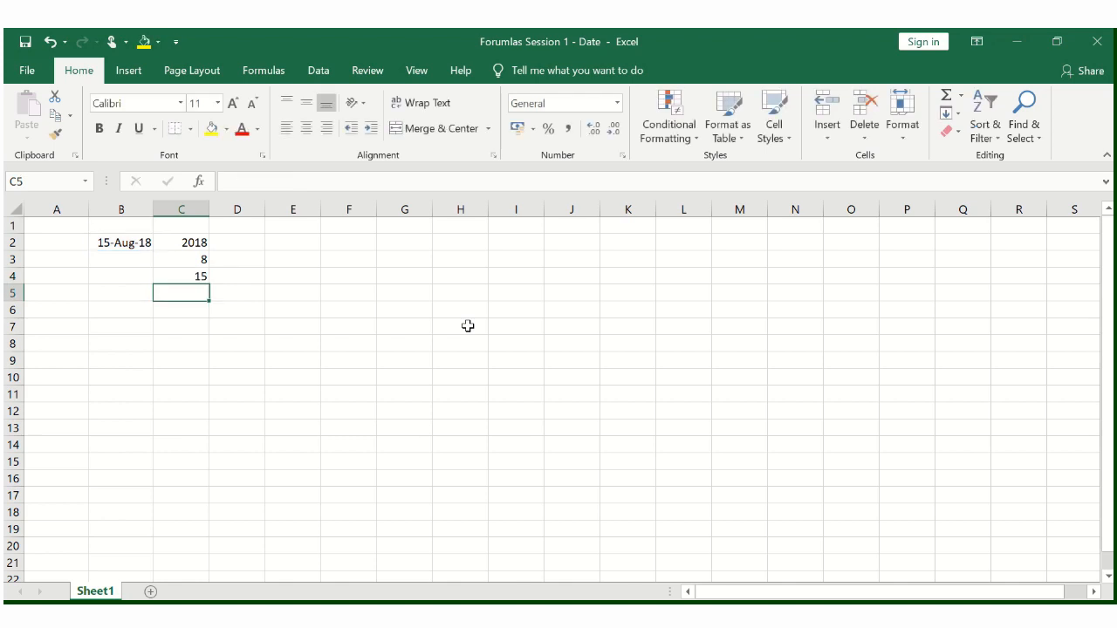
# - Review the date in B2 against the year, month and day formulas in C2 to C4
pyautogui.press('Up')
pyautogui.press('Left')
pyautogui.press('Up')
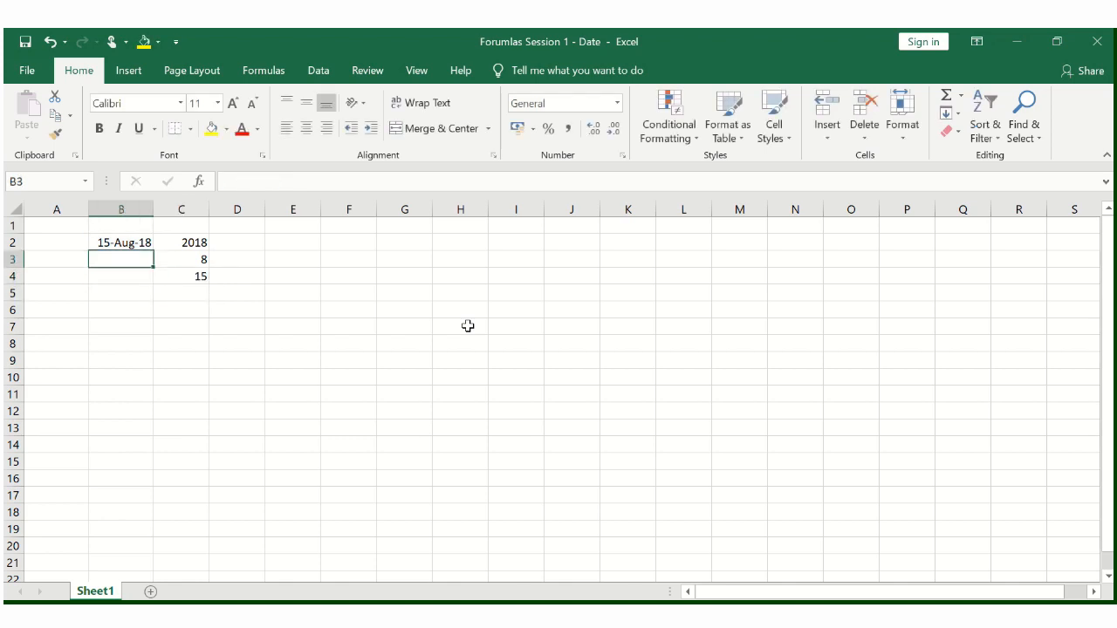
pyautogui.press('Up')
pyautogui.press('Right')
pyautogui.press('Down')
pyautogui.press('Down')
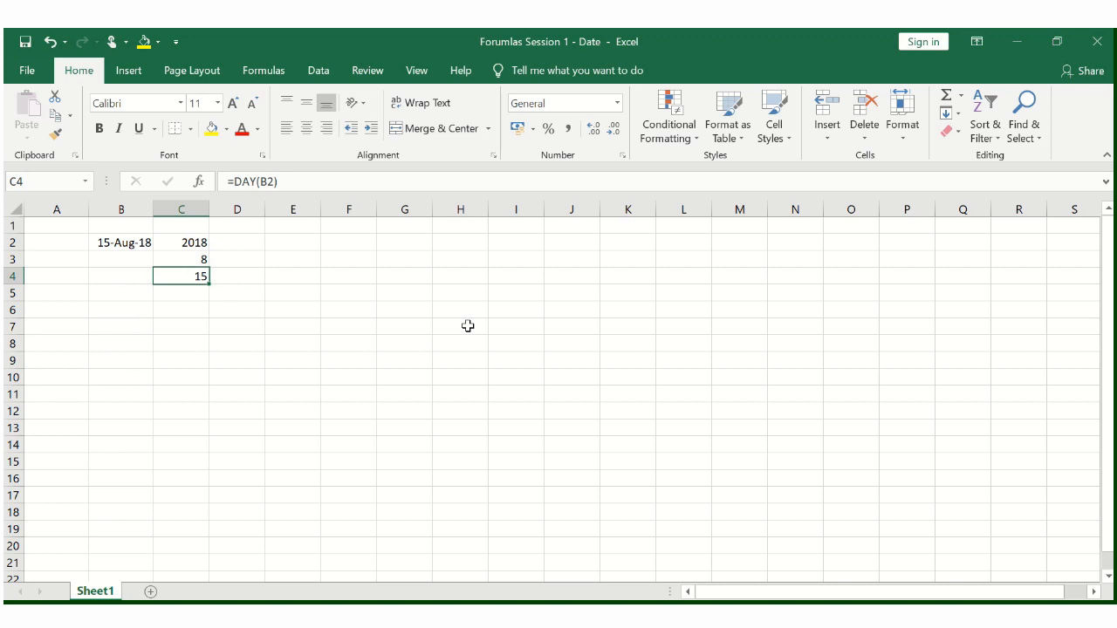
pyautogui.press('Down')
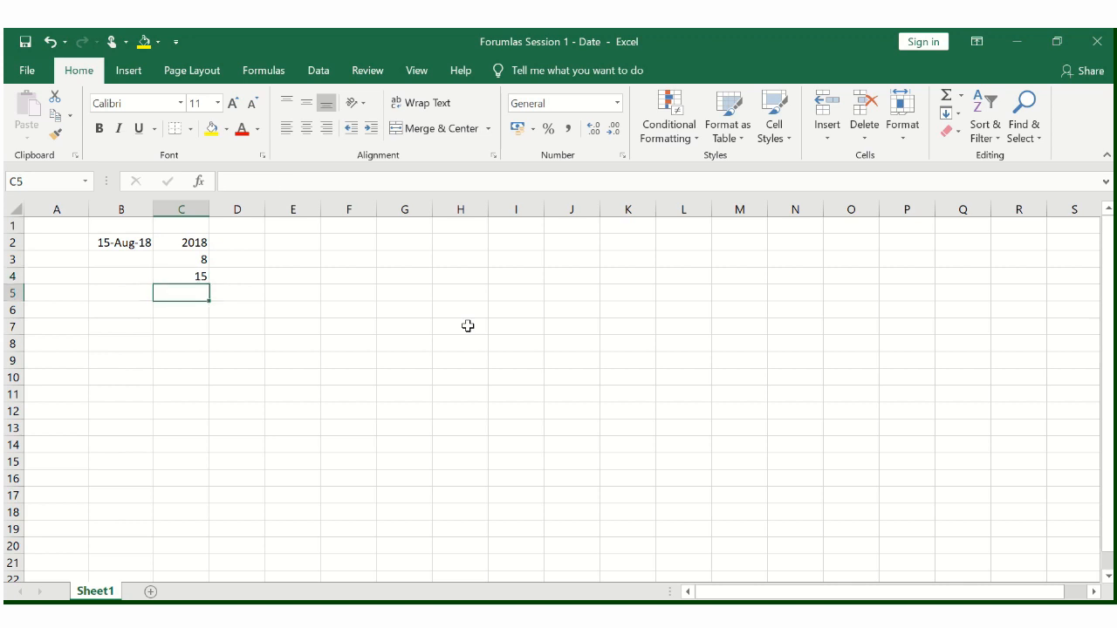
# - Try a WEEKDAY formula in E2 for the date in B2 without specifying a return type
pyautogui.press('Right')
pyautogui.press('Up')
pyautogui.press('Right')
pyautogui.press('Up')
pyautogui.press('Up')
pyautogui.write('=')
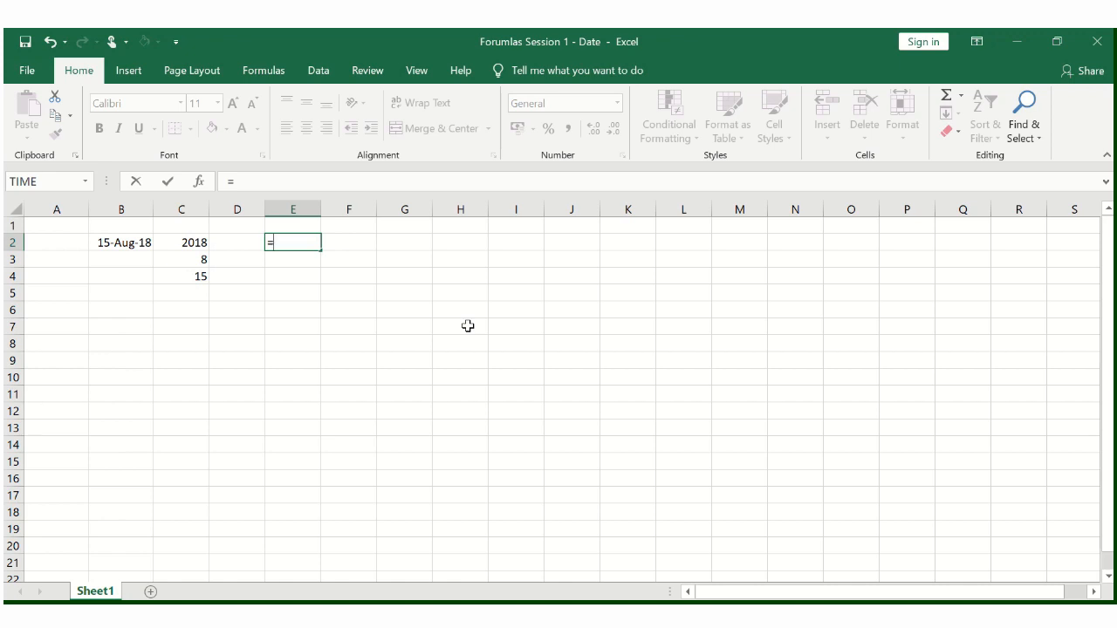
pyautogui.write('weekd')
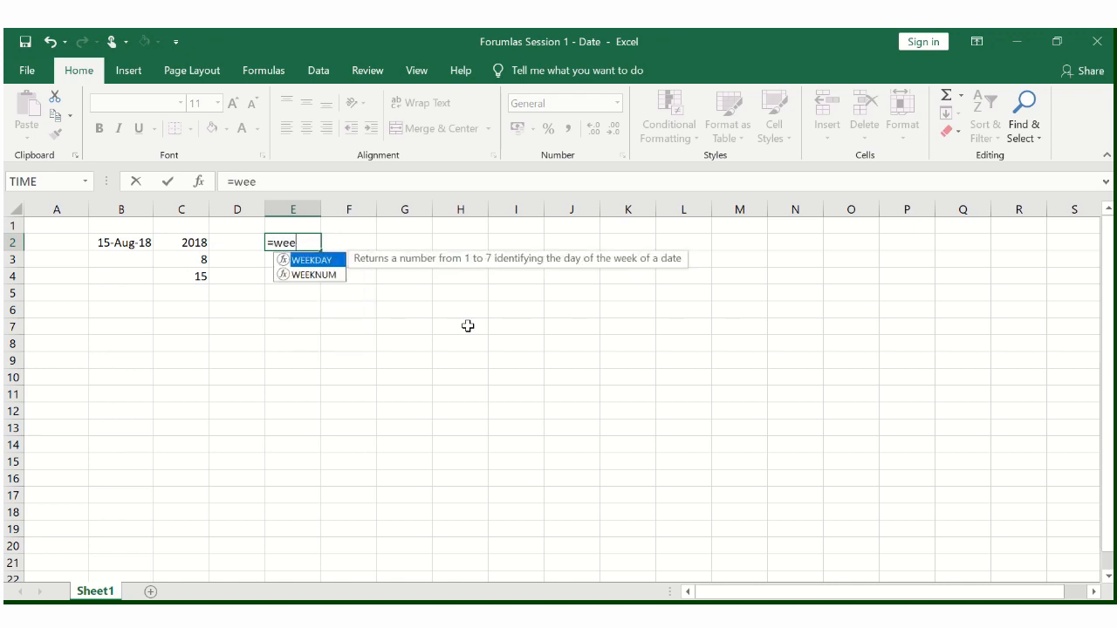
pyautogui.press('Tab')
pyautogui.press('Left')
pyautogui.press('Left')
pyautogui.press('Left')
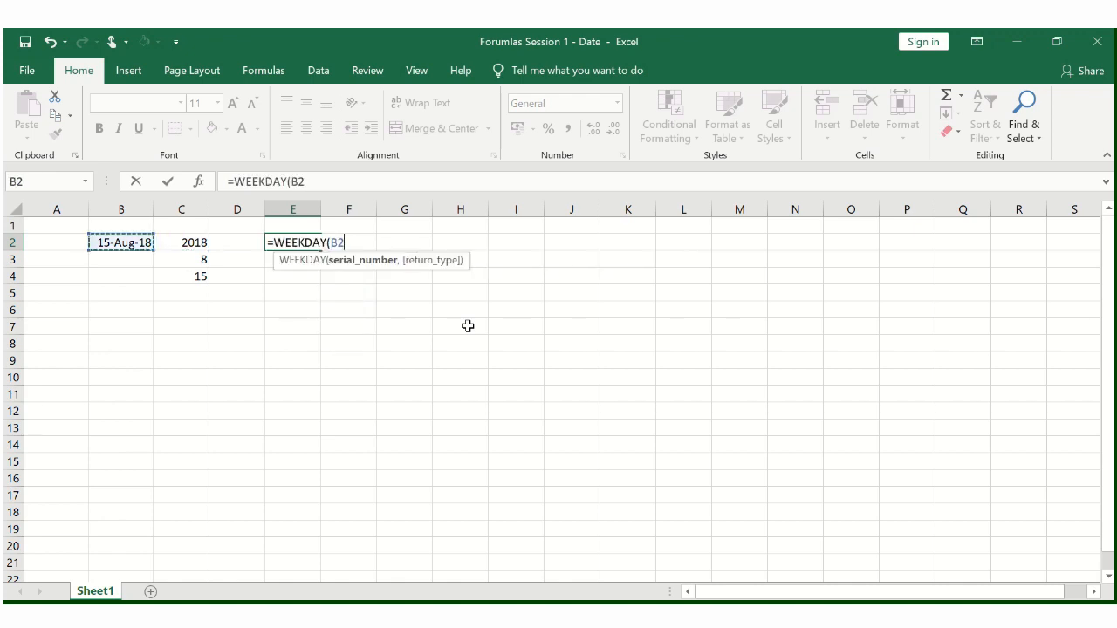
pyautogui.write(')')
pyautogui.press('Return')
pyautogui.press('Up')
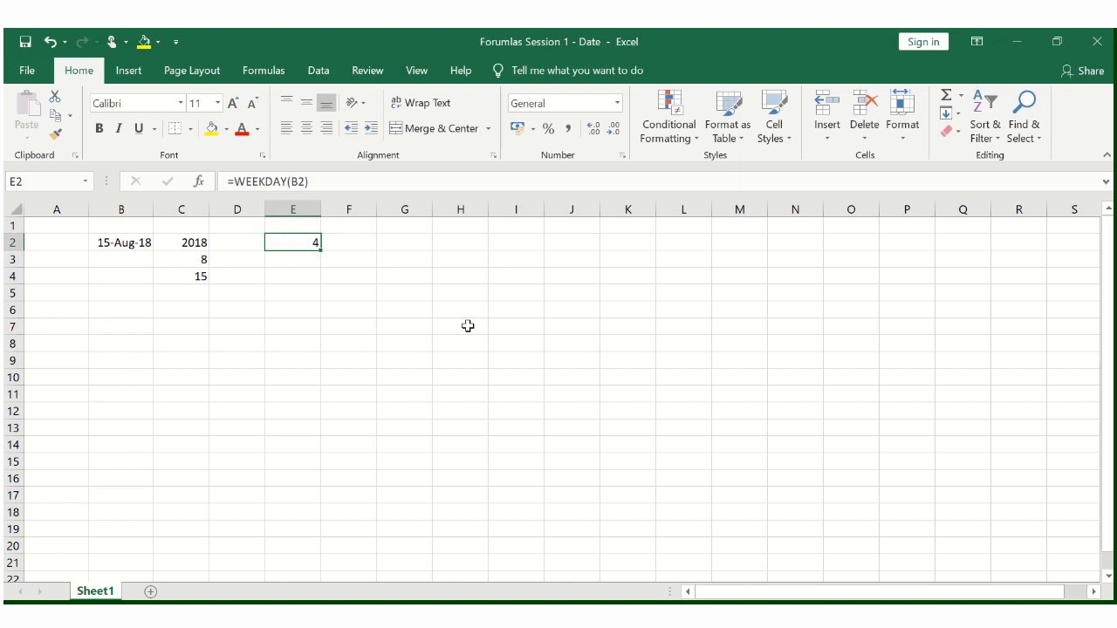
# - Replace the formula in E2 with =WEEKDAY(B2,1), numbering the days from 1 (Sunday) through 7 (Saturday)
pyautogui.press('Delete')
pyautogui.write('we')
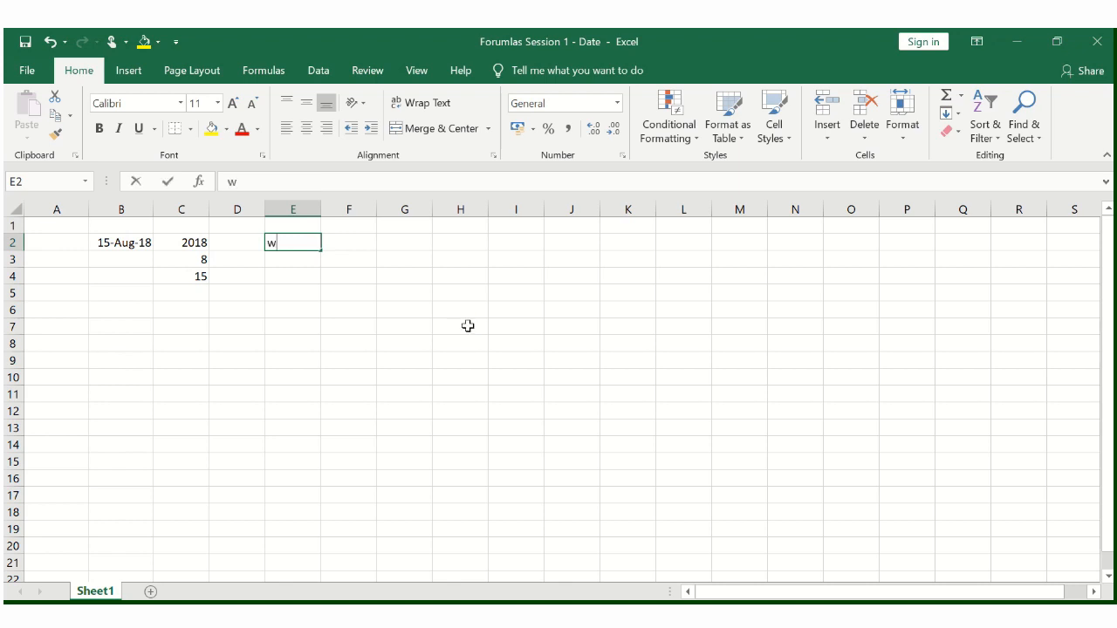
pyautogui.press('BackSpace')
pyautogui.press('BackSpace')
pyautogui.write('=week')
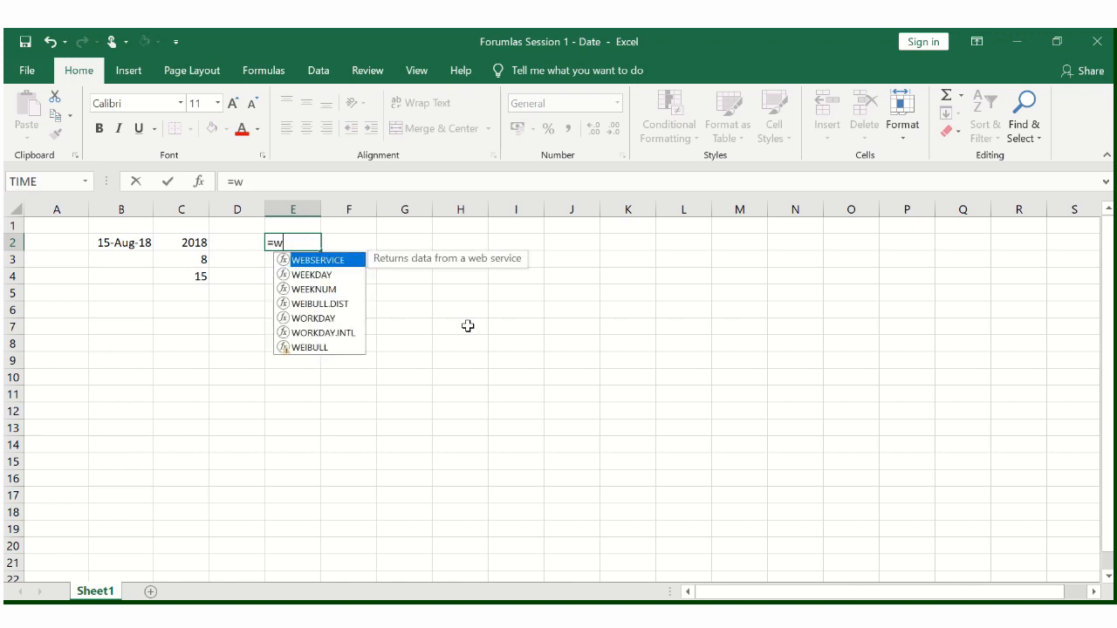
pyautogui.press('Tab')
pyautogui.press('Left')
pyautogui.press('Left')
pyautogui.press('Left')
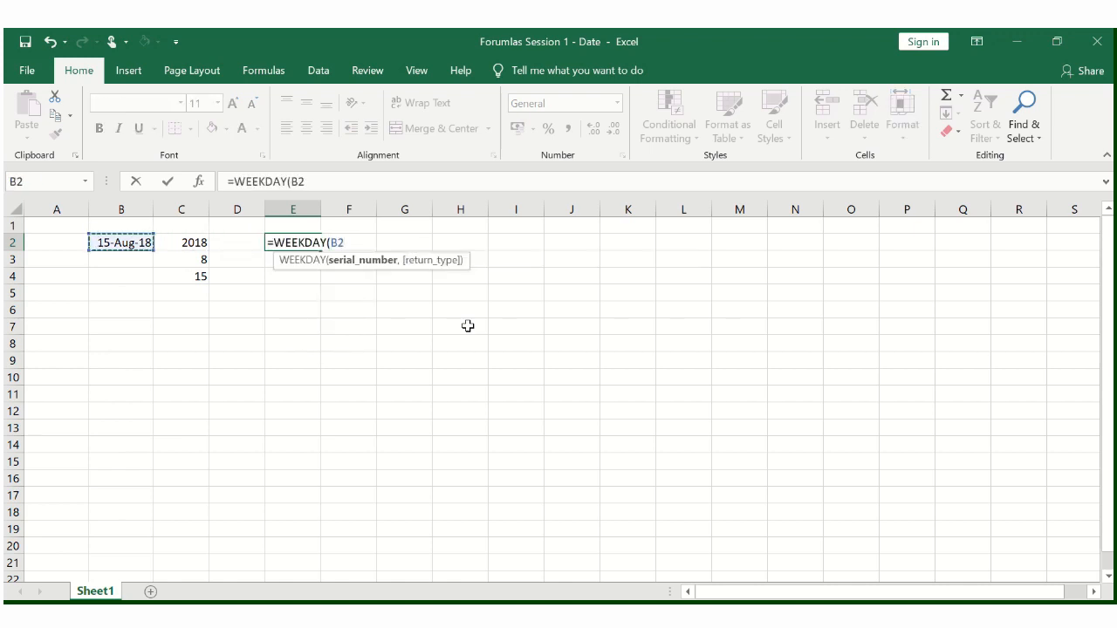
pyautogui.write(':B2')
pyautogui.press('BackSpace')
pyautogui.press('BackSpace')
pyautogui.press('BackSpace')
pyautogui.write(',')
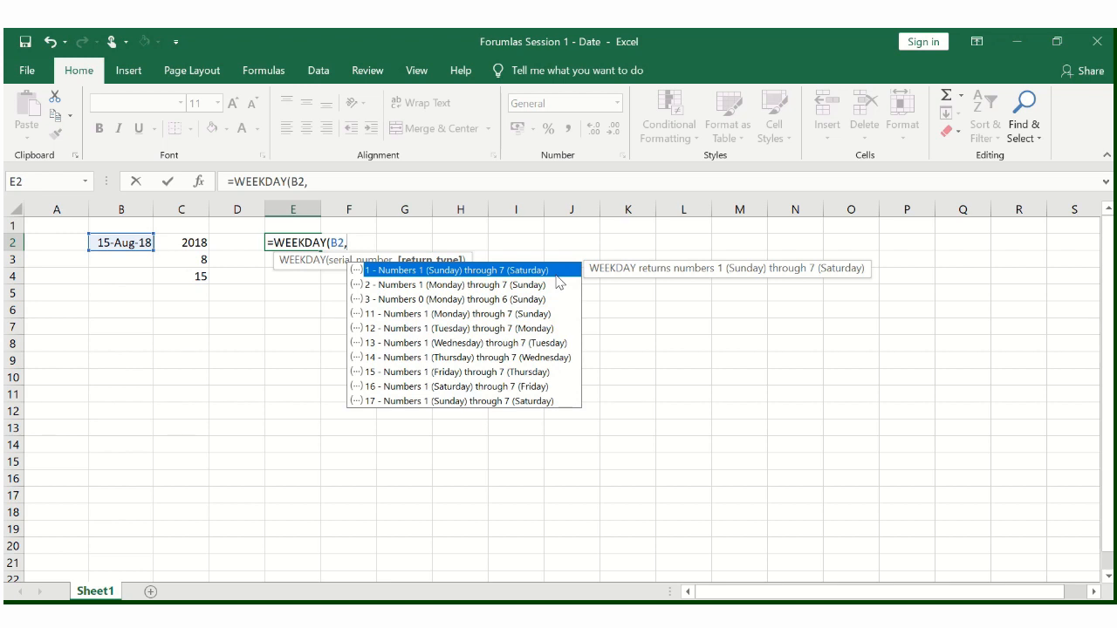
pyautogui.write('1)')
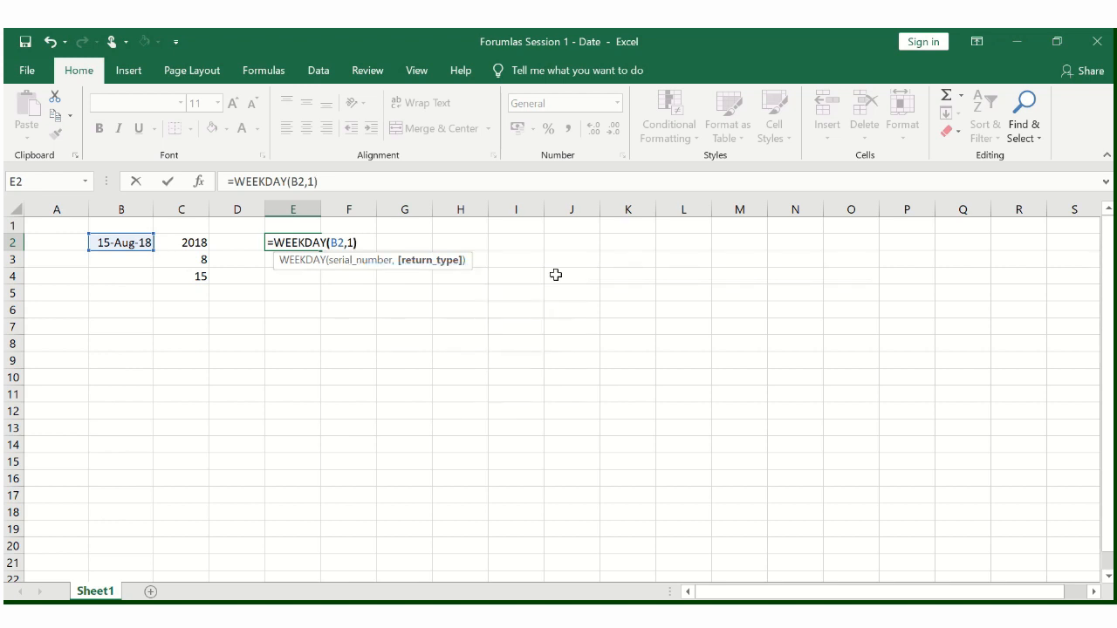
pyautogui.press('Return')
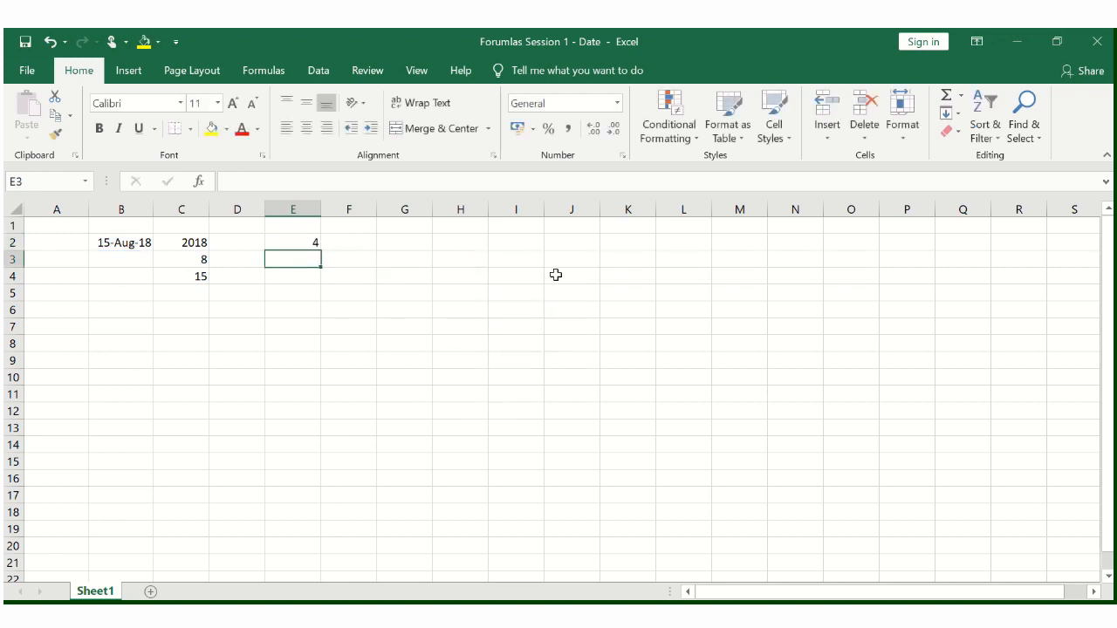
pyautogui.write('=w')
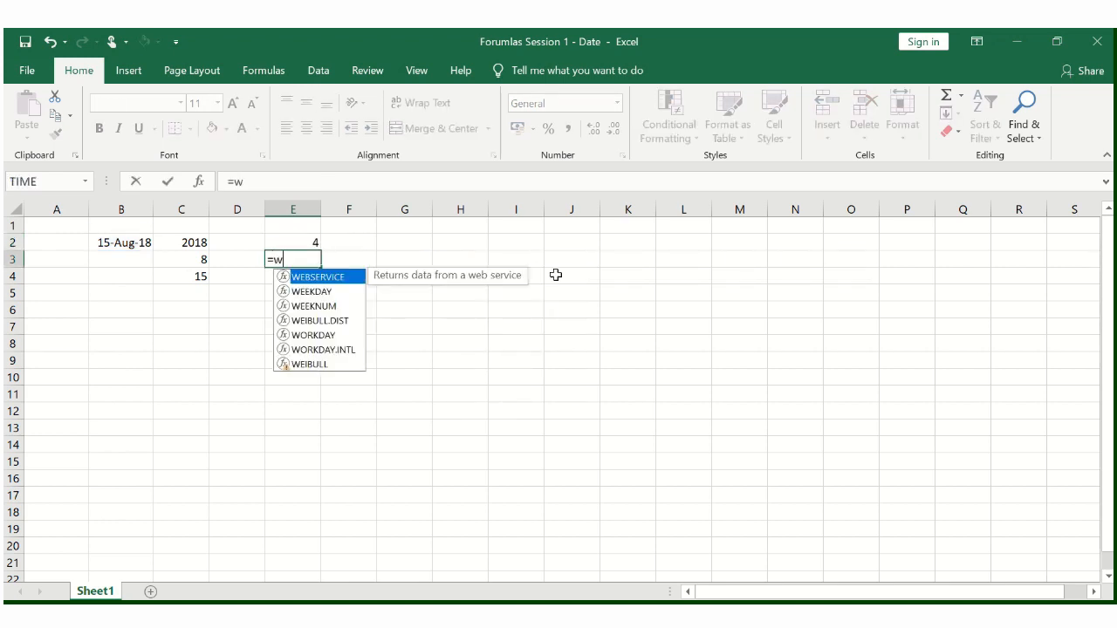
pyautogui.write('ee')
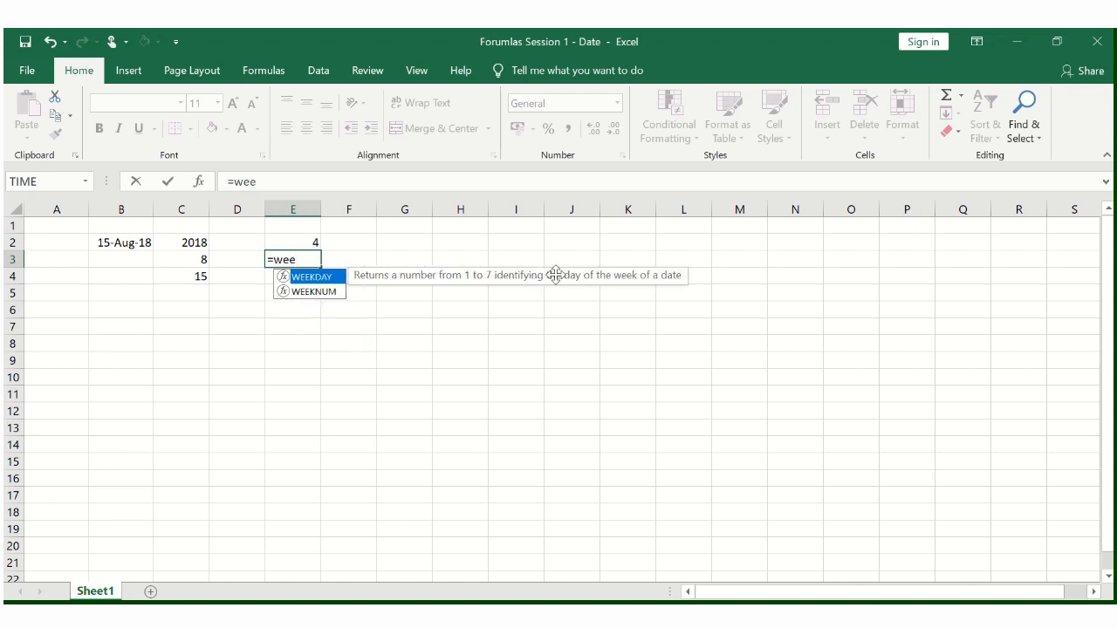
pyautogui.press('Left')
pyautogui.press('Right')
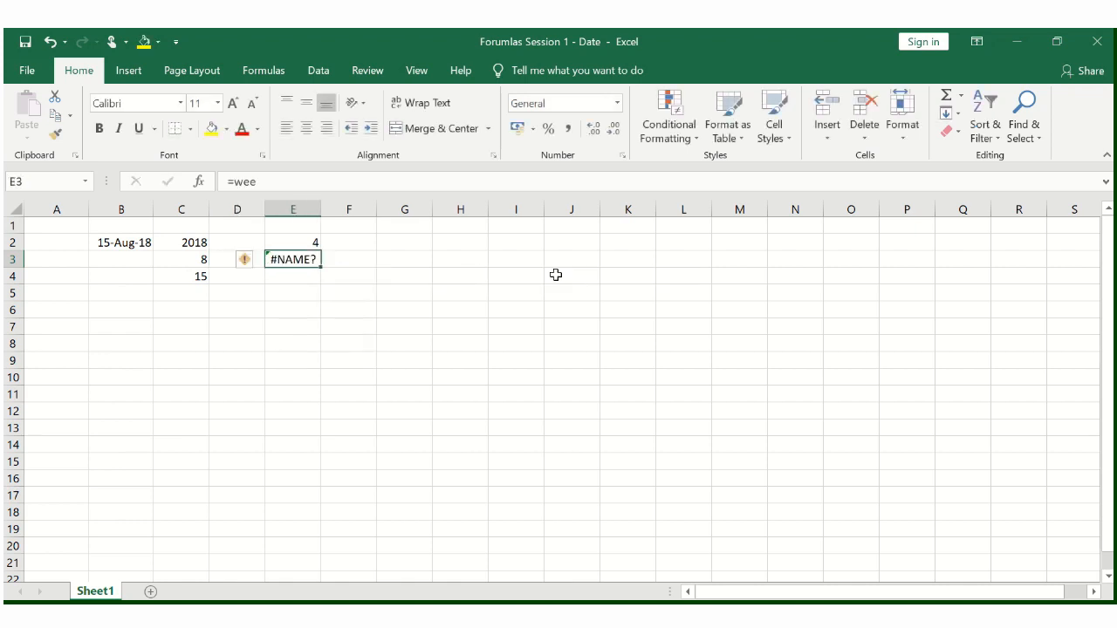
# - Enter =WEEKNUM(B2,1) in E3 to get the week number of the date with weeks beginning on Sunday
pyautogui.write('=wee')
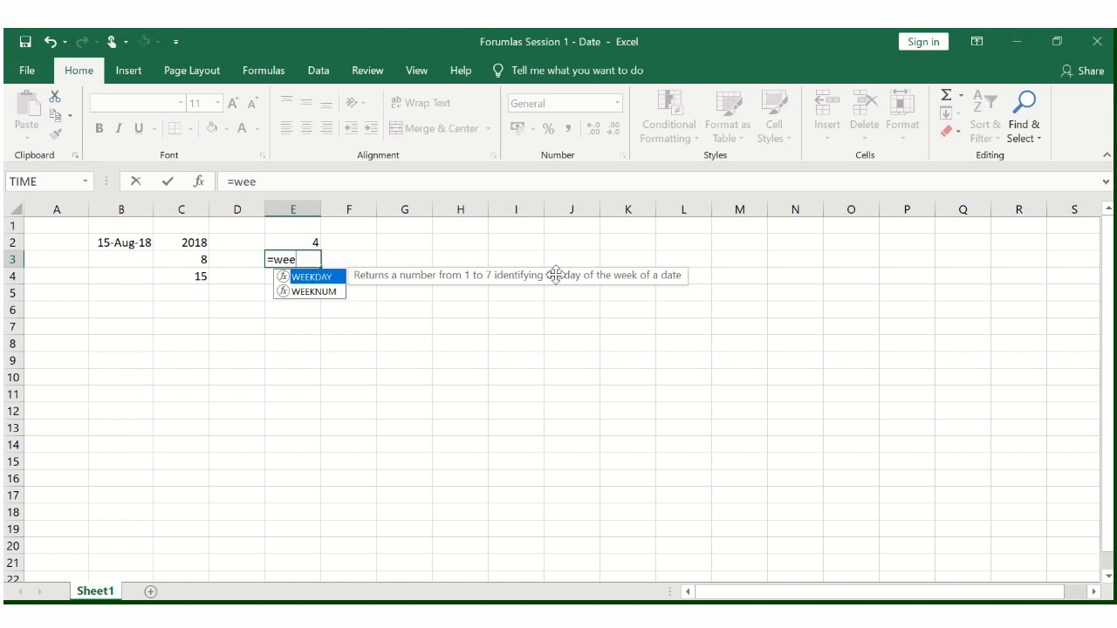
pyautogui.press('Down')
pyautogui.press('Tab')
pyautogui.press('Up')
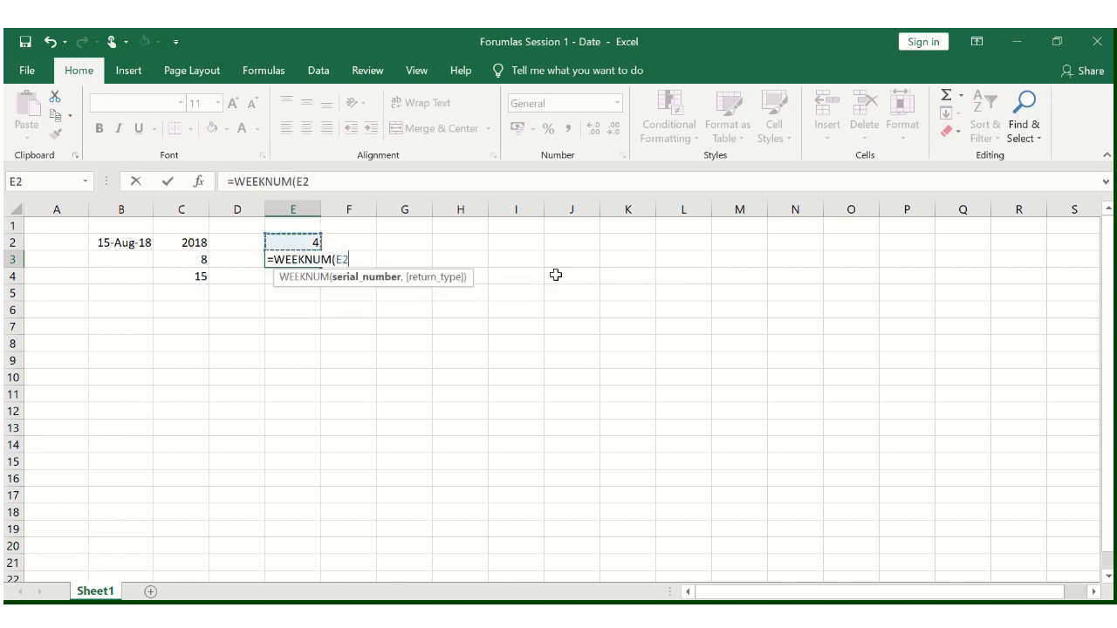
pyautogui.press('Left')
pyautogui.press('Left')
pyautogui.press('Left')
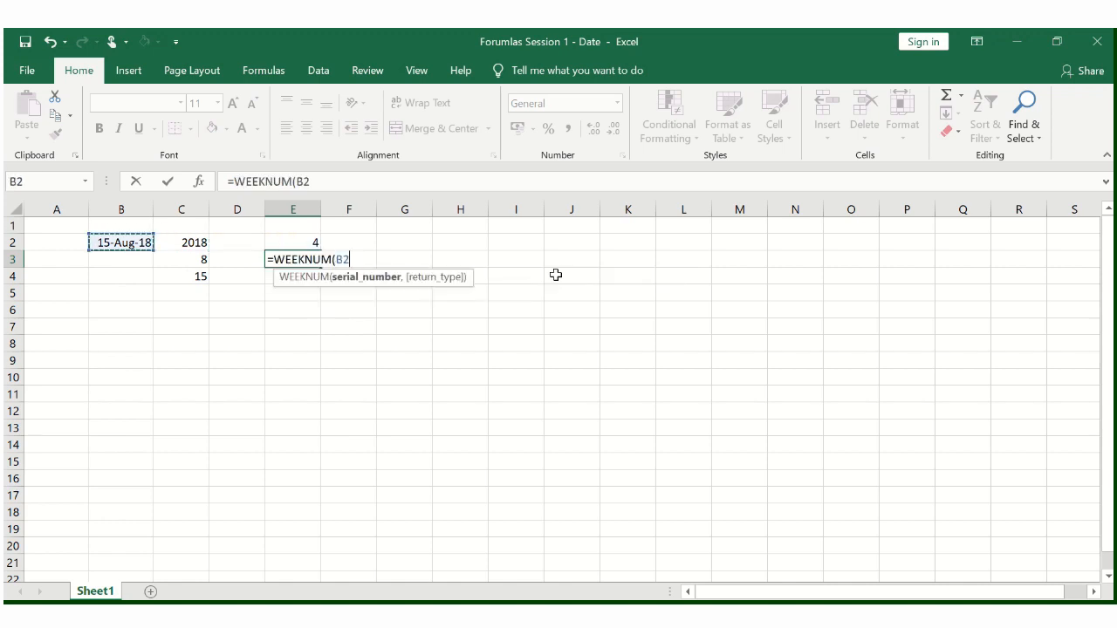
pyautogui.write(',')
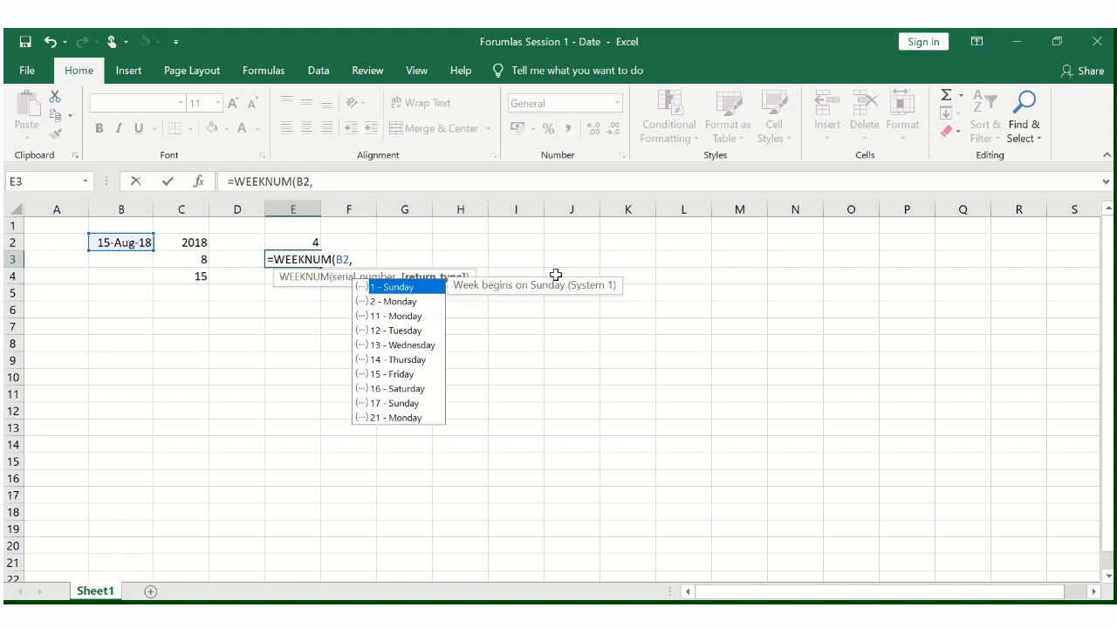
pyautogui.write('1)')
pyautogui.press('Return')
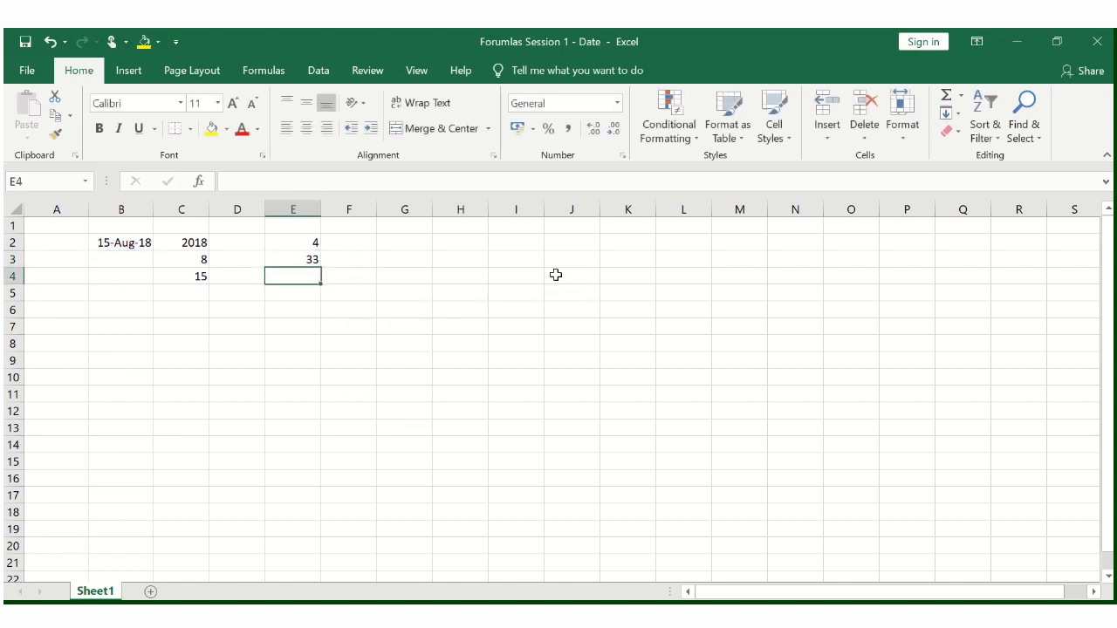
# - Insert a blank column between the date in column B and the year, month and day results
pyautogui.press('Up')
pyautogui.press('Right')
pyautogui.press('Left')
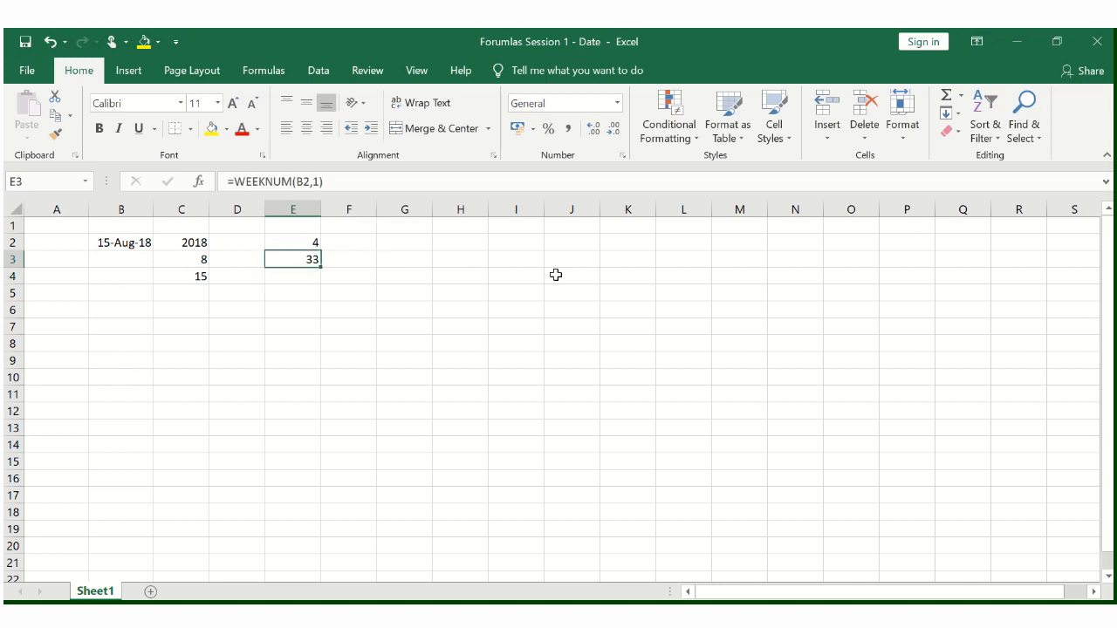
pyautogui.press('Left')
pyautogui.press('Left')
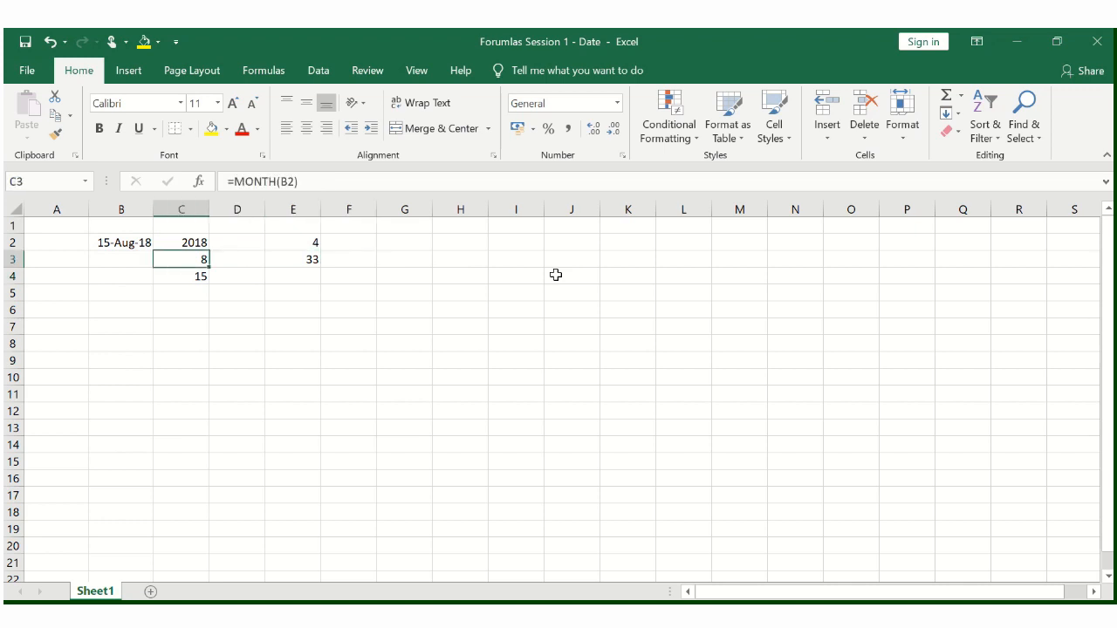
pyautogui.hotkey('ctrl', 'space')
pyautogui.hotkey('ctrl', 'shift', '+')
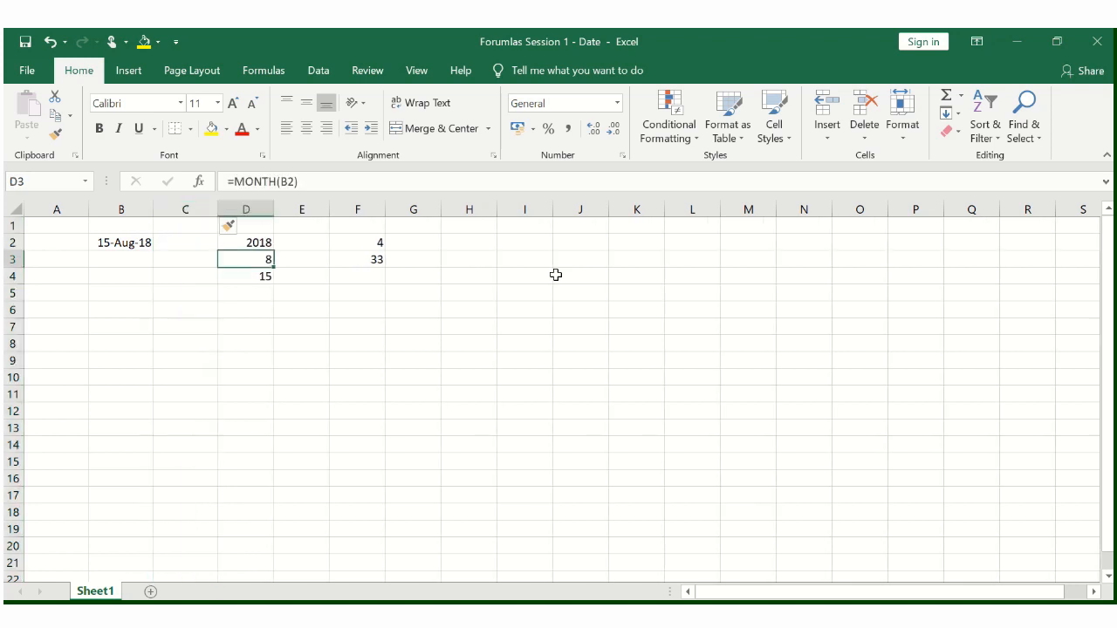
# - Label the results in column D by entering Year, Month and Day in C2 to C4
pyautogui.press('Left')
pyautogui.press('Left')
pyautogui.press('Right')
pyautogui.press('Up')
pyautogui.write('Yesa')
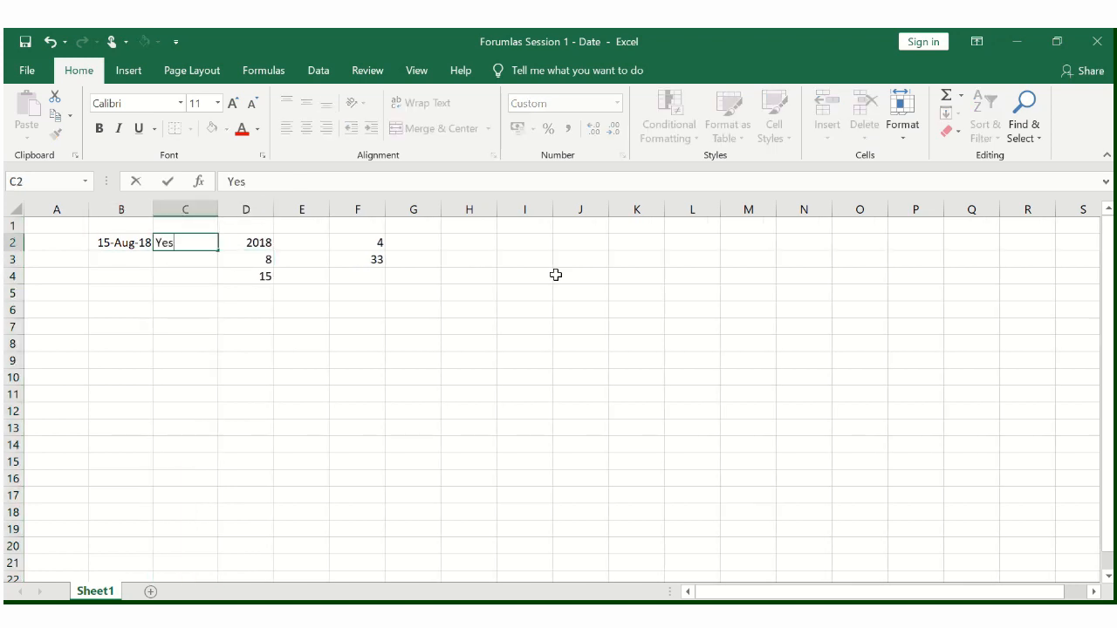
pyautogui.press('BackSpace')
pyautogui.press('BackSpace')
pyautogui.write('ar')
pyautogui.press('Return')
pyautogui.write('MOnth')
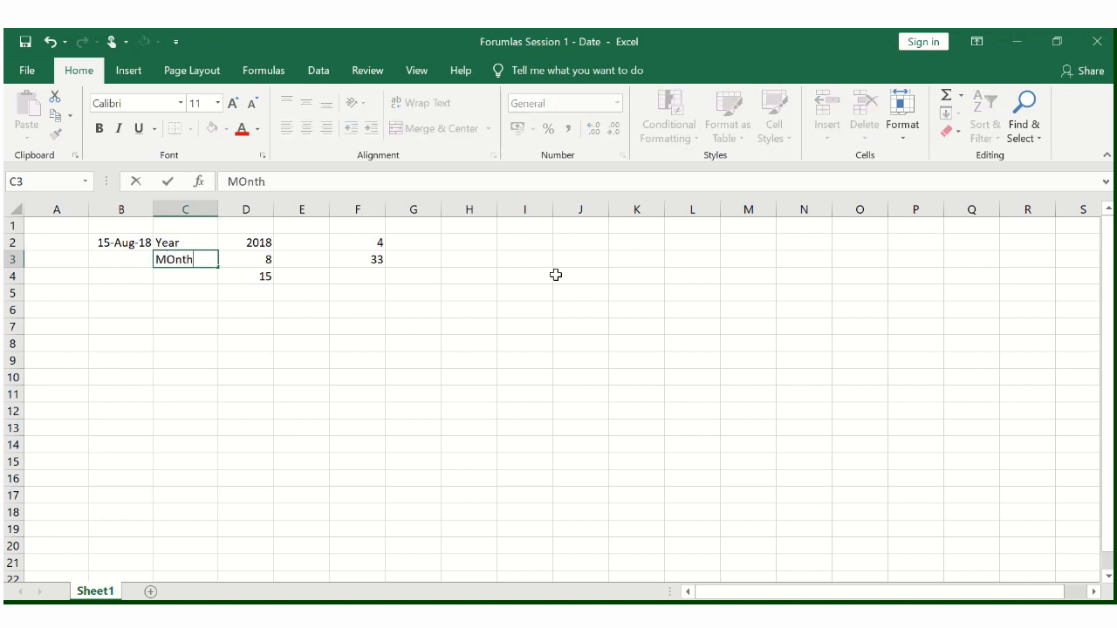
pyautogui.press('Return')
pyautogui.write('Day')
pyautogui.press('Tab')
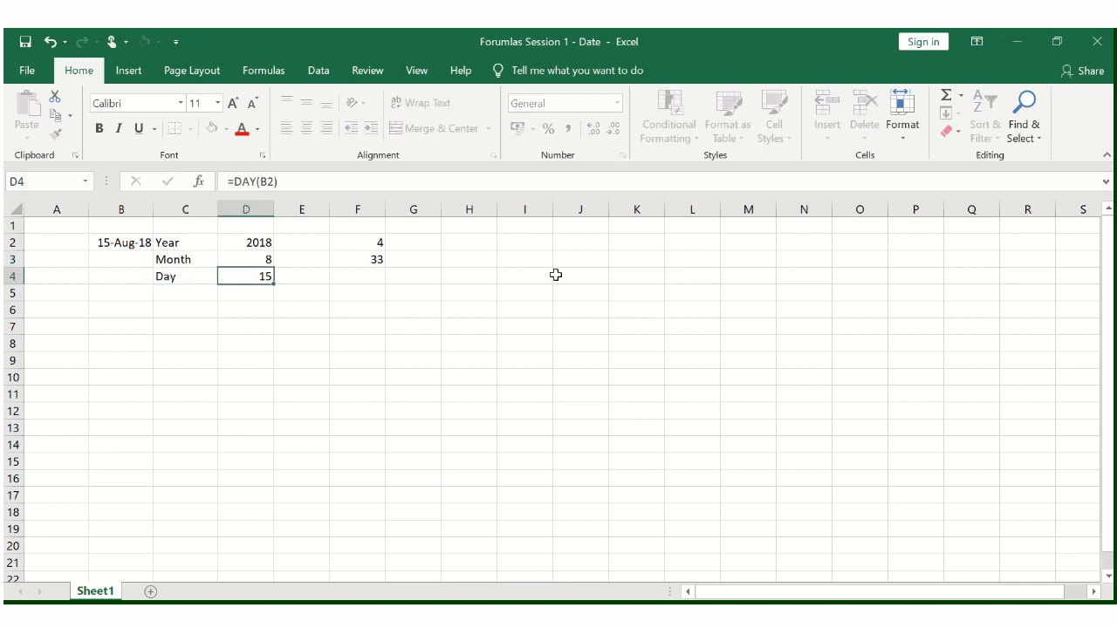
# - Enter the labels Weekday in E2 and Weeknum in E3 beside their results in column F
pyautogui.press('Up')
pyautogui.press('Up')
pyautogui.press('Right')
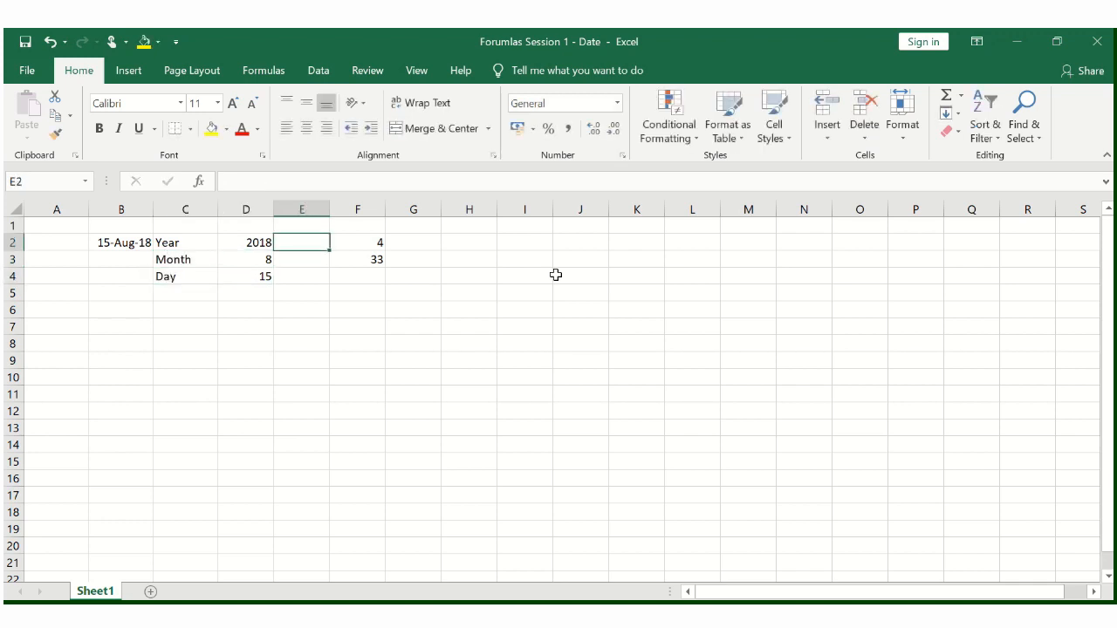
pyautogui.write('Weekday')
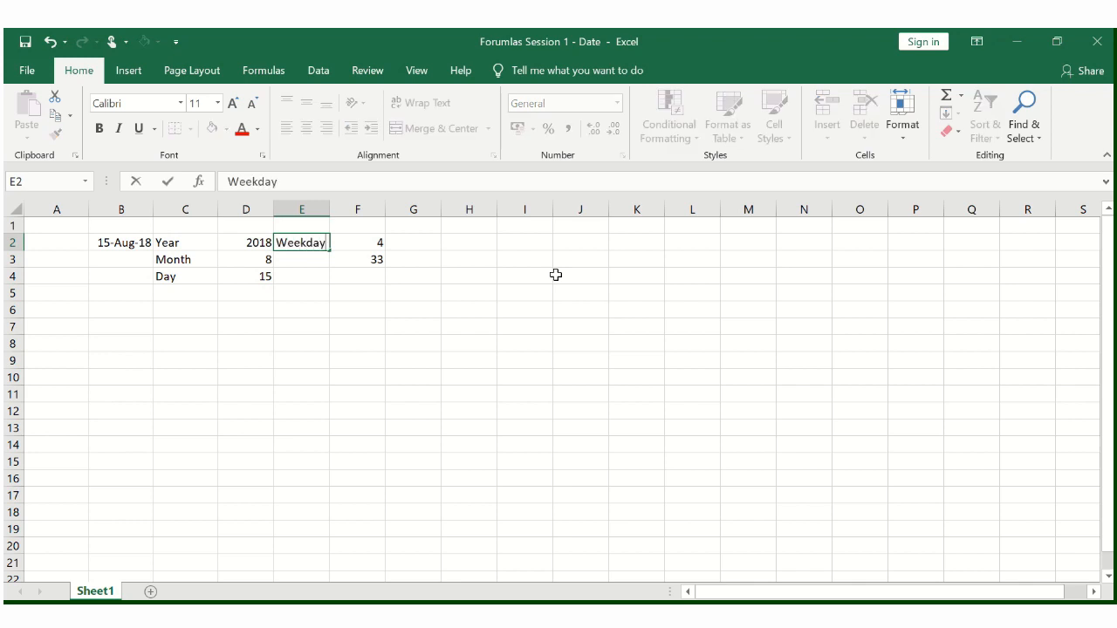
pyautogui.press('Return')
pyautogui.write('Weekn')
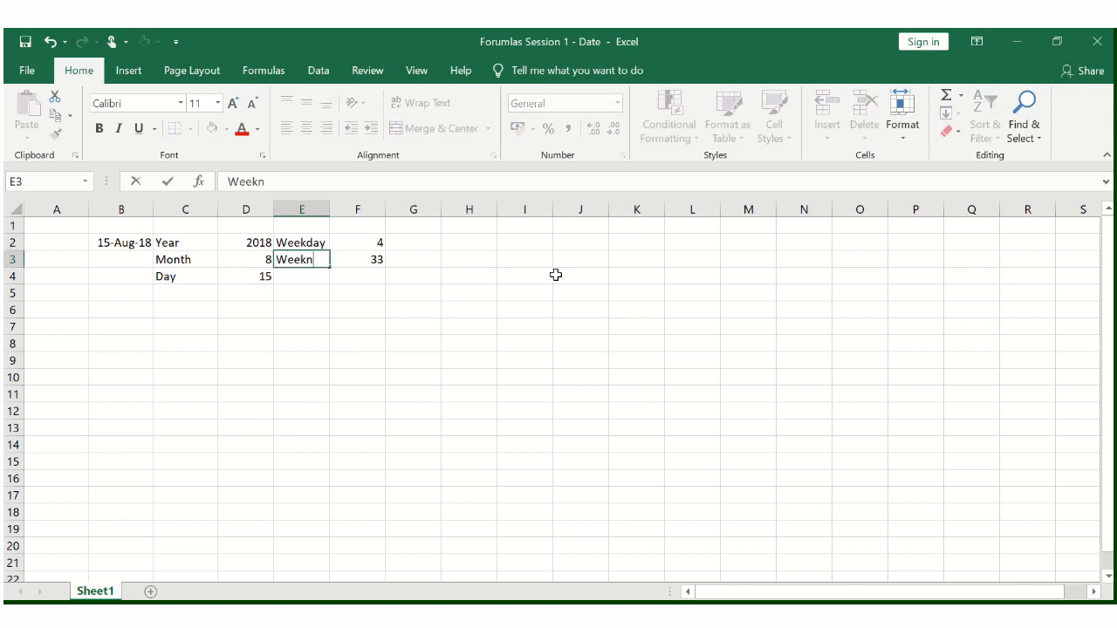
pyautogui.write('um')
pyautogui.press('Return')
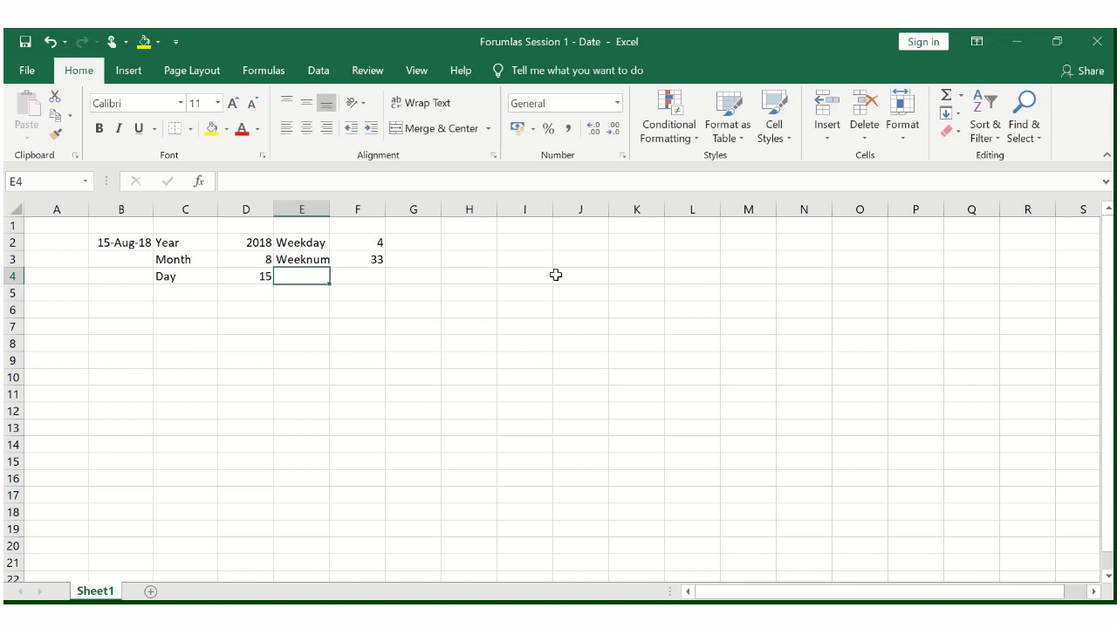
# - Insert a blank column before the Weekday and Weeknum labels to separate the two groups of results
pyautogui.hotkey('ctrl', 'space')
pyautogui.hotkey('ctrl', '+')
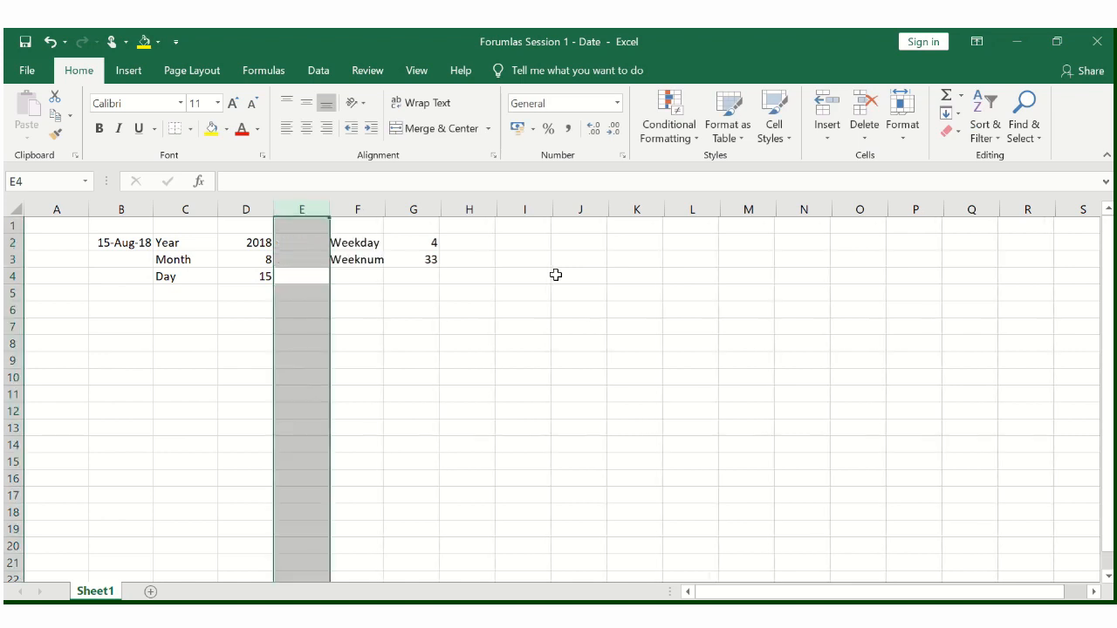
pyautogui.press('Up')
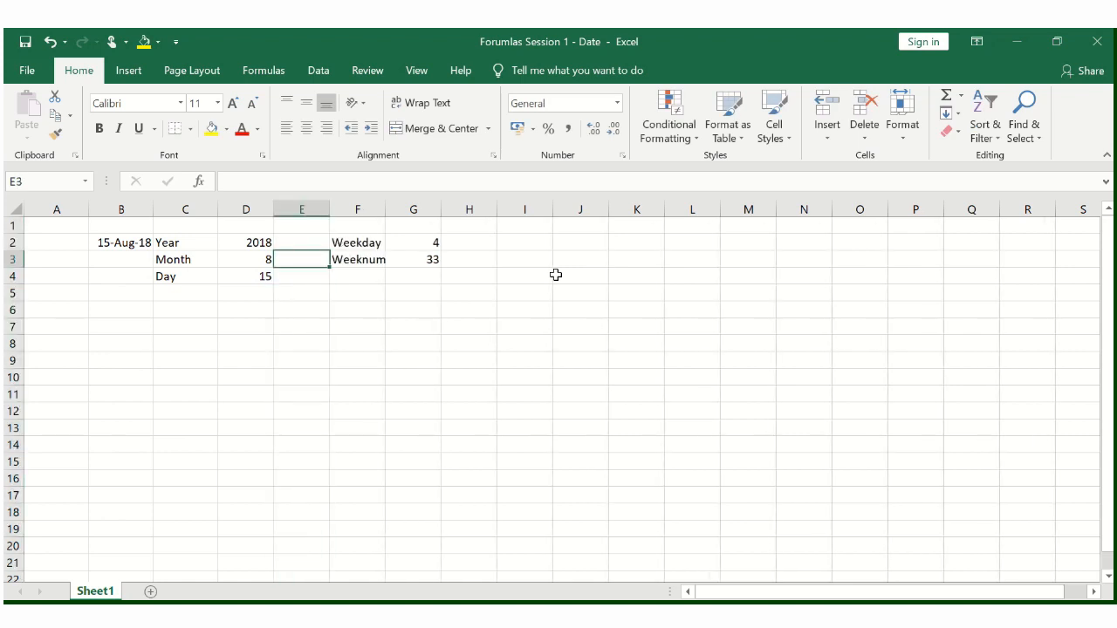
# - Review the labelled weekday and week number results alongside the year, month and day results
pyautogui.press('Up')
pyautogui.press('Right')
pyautogui.press('Right')
pyautogui.press('Right')
pyautogui.press('Right')
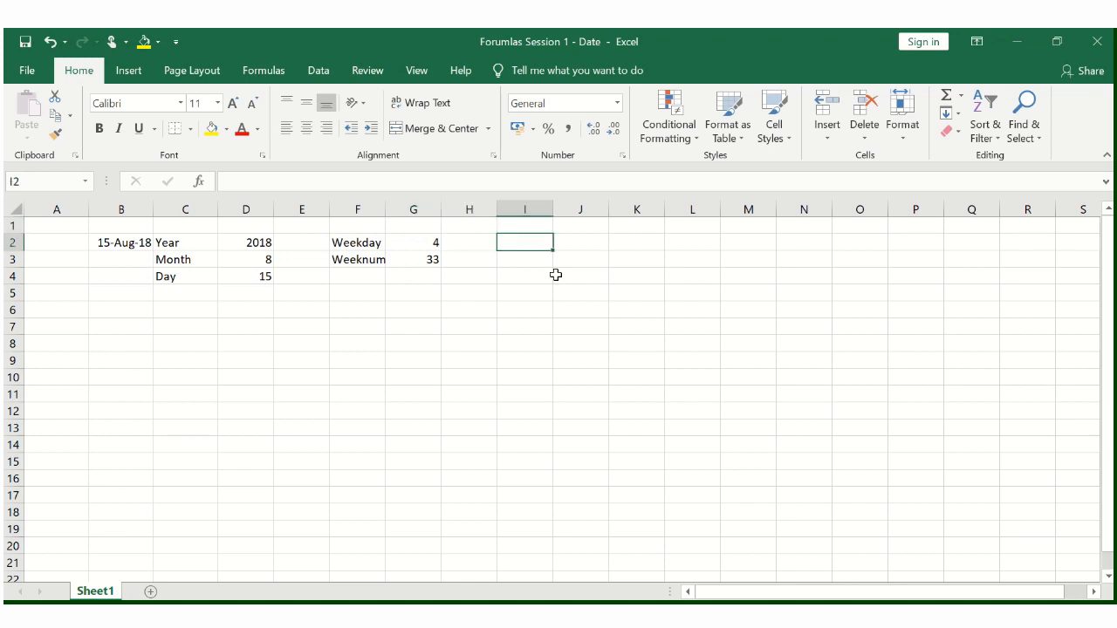
pyautogui.press('Left')
pyautogui.press('Left')
pyautogui.press('Left')
pyautogui.press('Down')
pyautogui.press('Left')
pyautogui.press('Left')
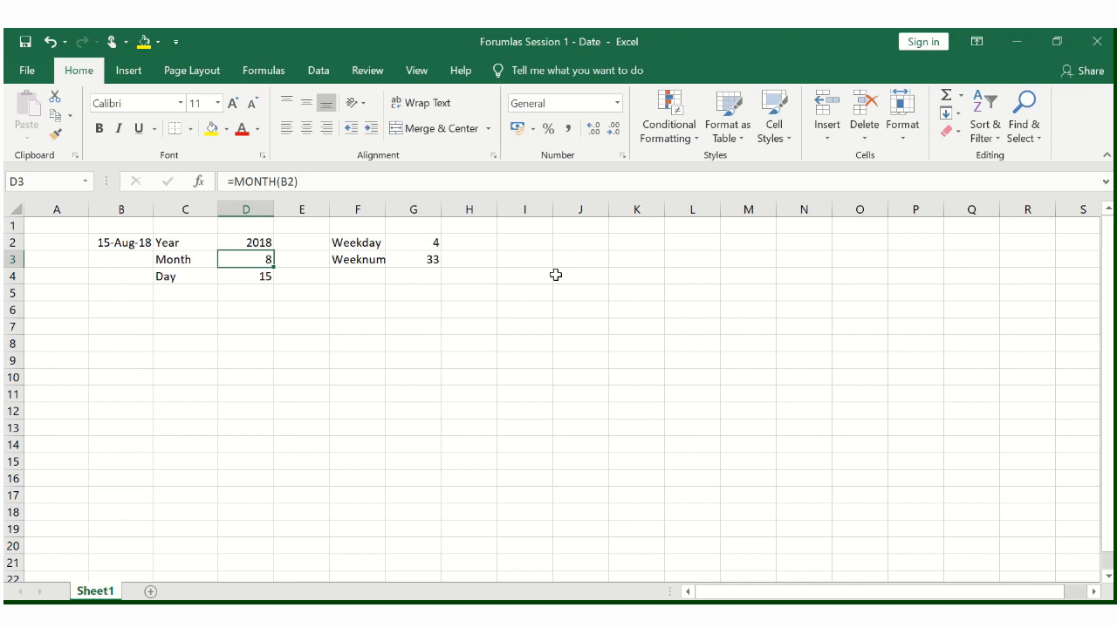
# - Enter =TEXT(B2,"ddd") in I2 to return the abbreviated weekday name of the date
pyautogui.press('Right')
pyautogui.press('Right')
pyautogui.press('Right')
pyautogui.press('Right')
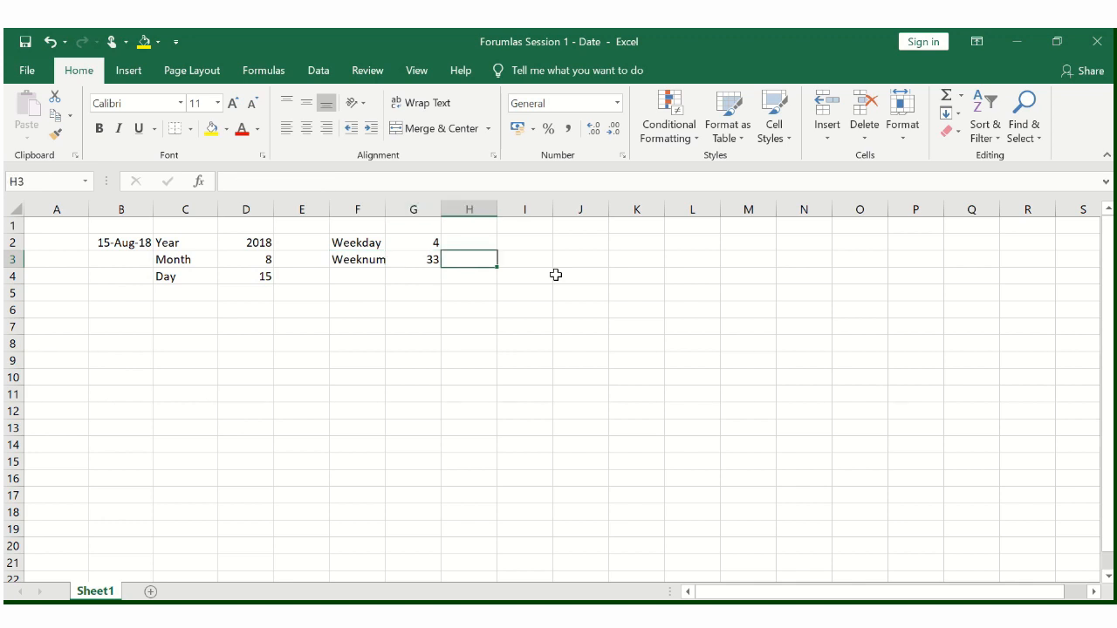
pyautogui.press('Right')
pyautogui.press('Up')
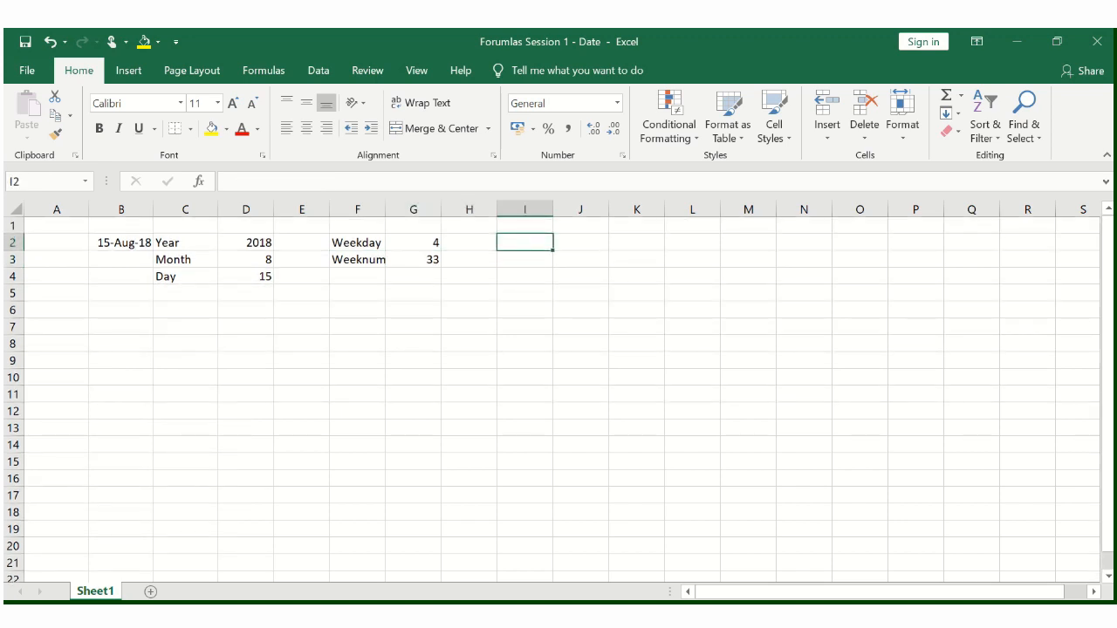
pyautogui.write('=')
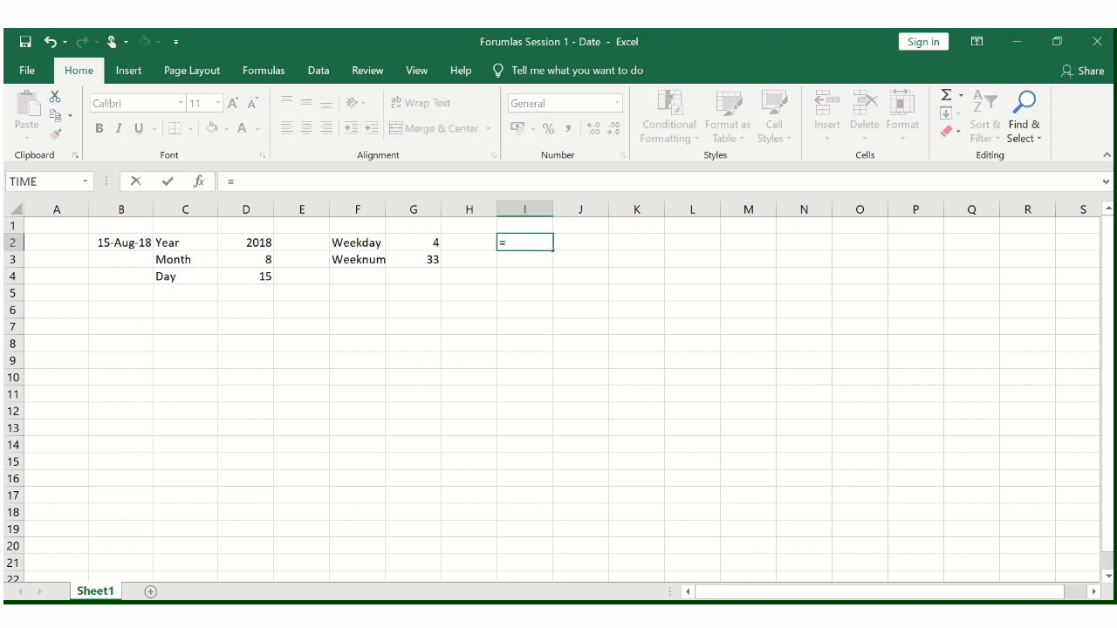
pyautogui.write('text')
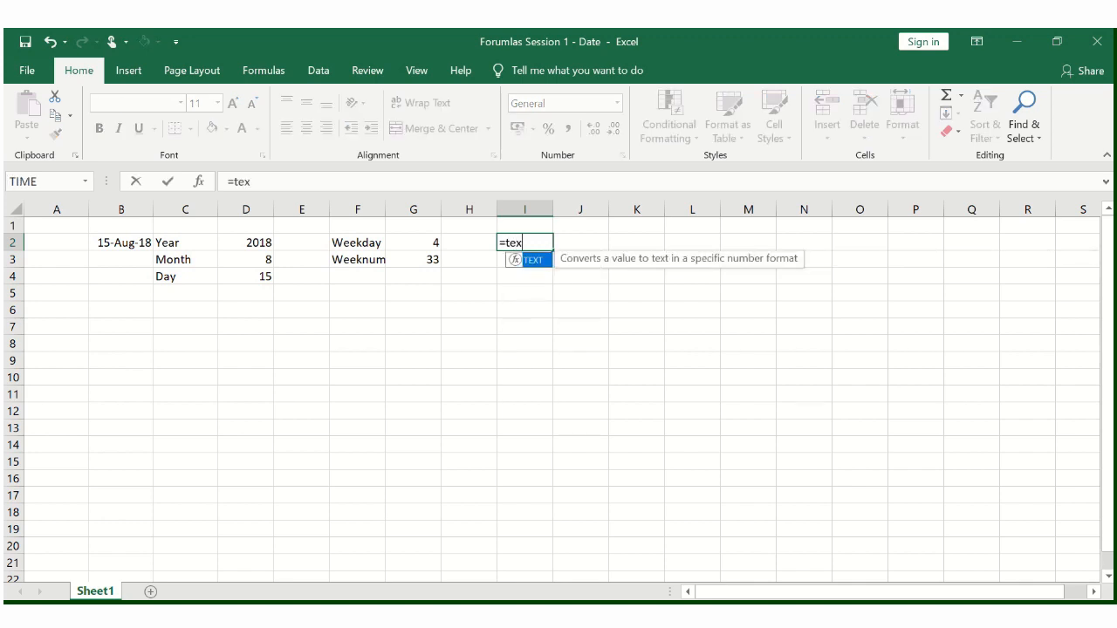
pyautogui.press('Tab')
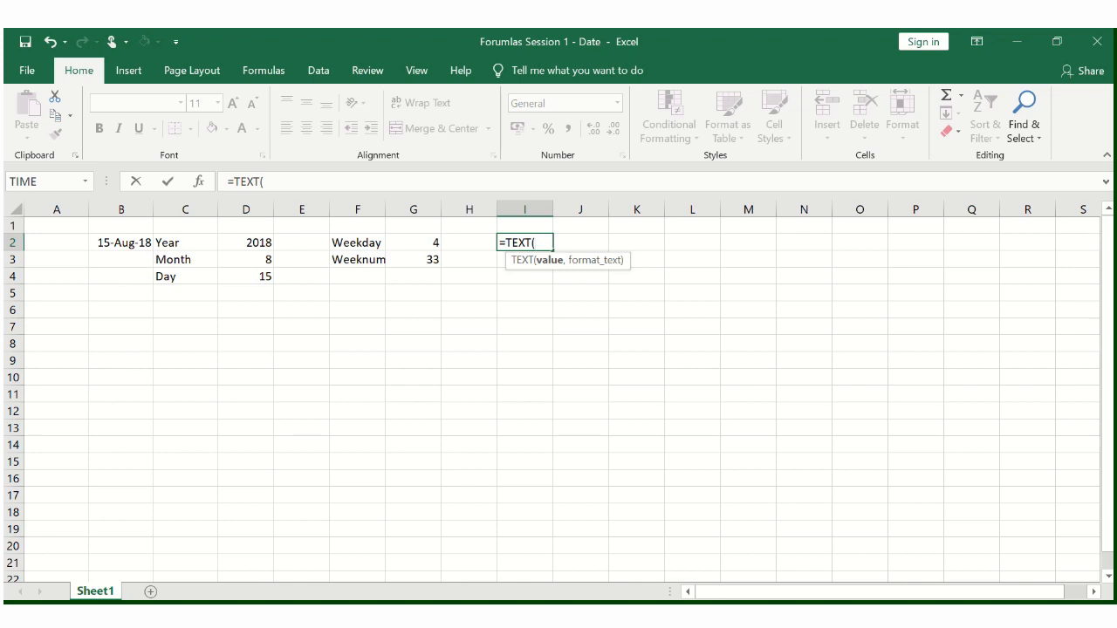
pyautogui.press('Left')
pyautogui.press('Left')
pyautogui.press('Left')
pyautogui.press('Left')
pyautogui.press('Left')
pyautogui.press('Left')
pyautogui.press('Left')
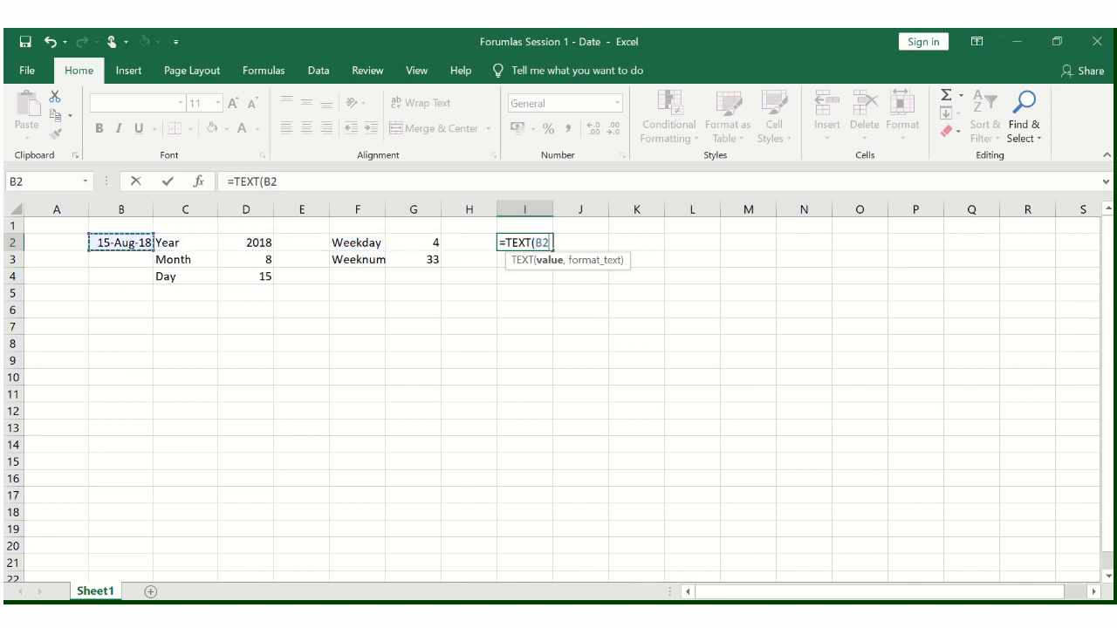
pyautogui.write(',')
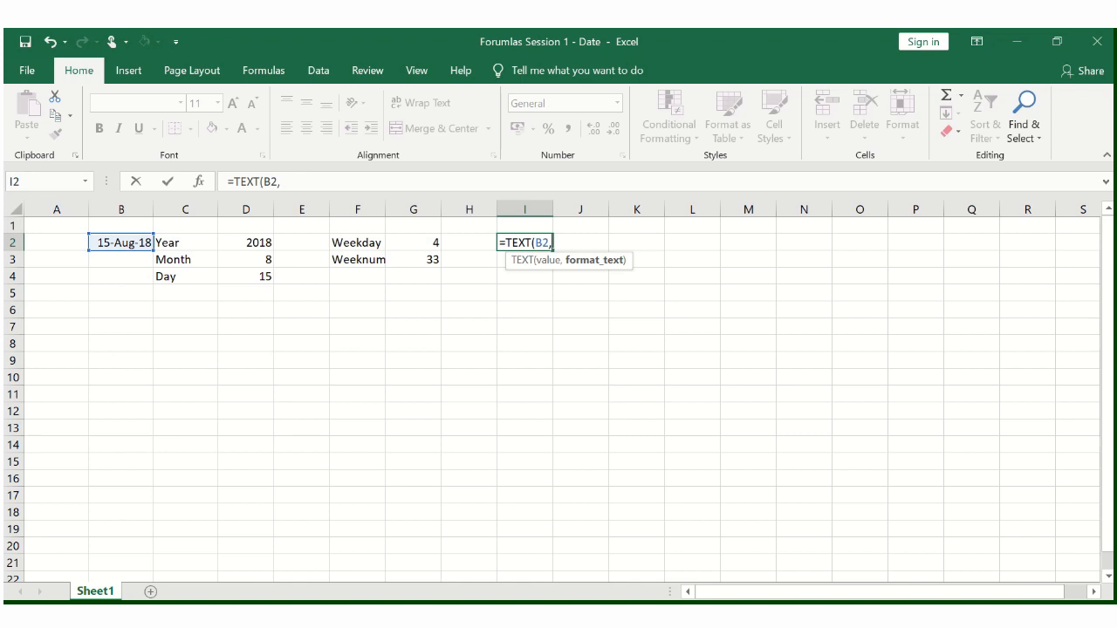
pyautogui.write('"ddd")')
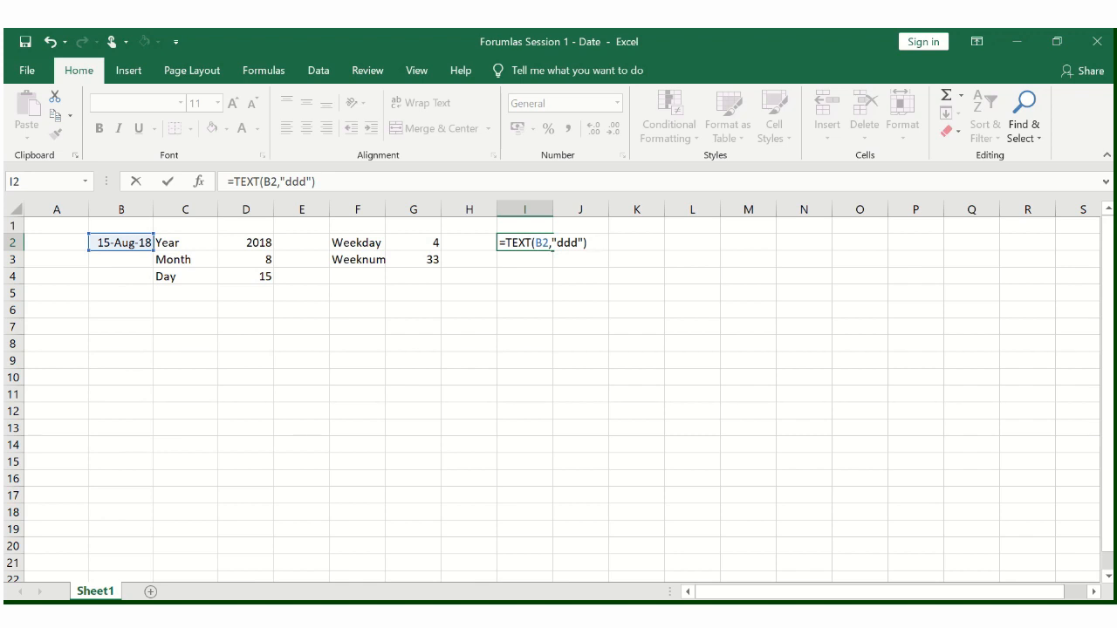
pyautogui.press('Return')
pyautogui.press('Up')
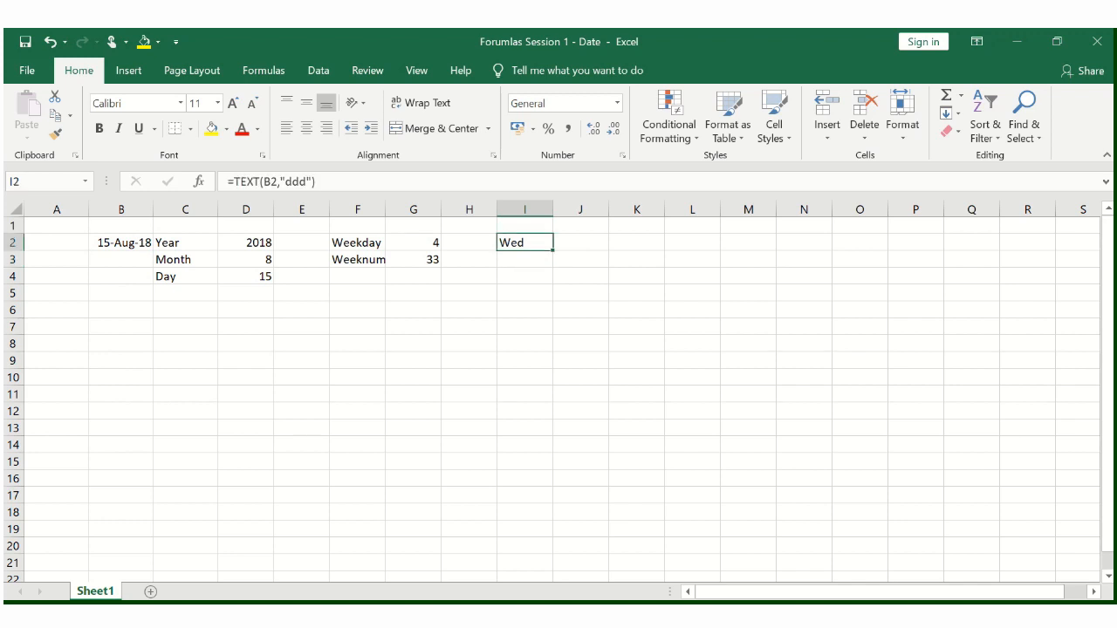
# - Enter =TEXT(B2,"dddd") in J2 to return the full weekday name of the date
pyautogui.press('Right')
pyautogui.write('=tex')
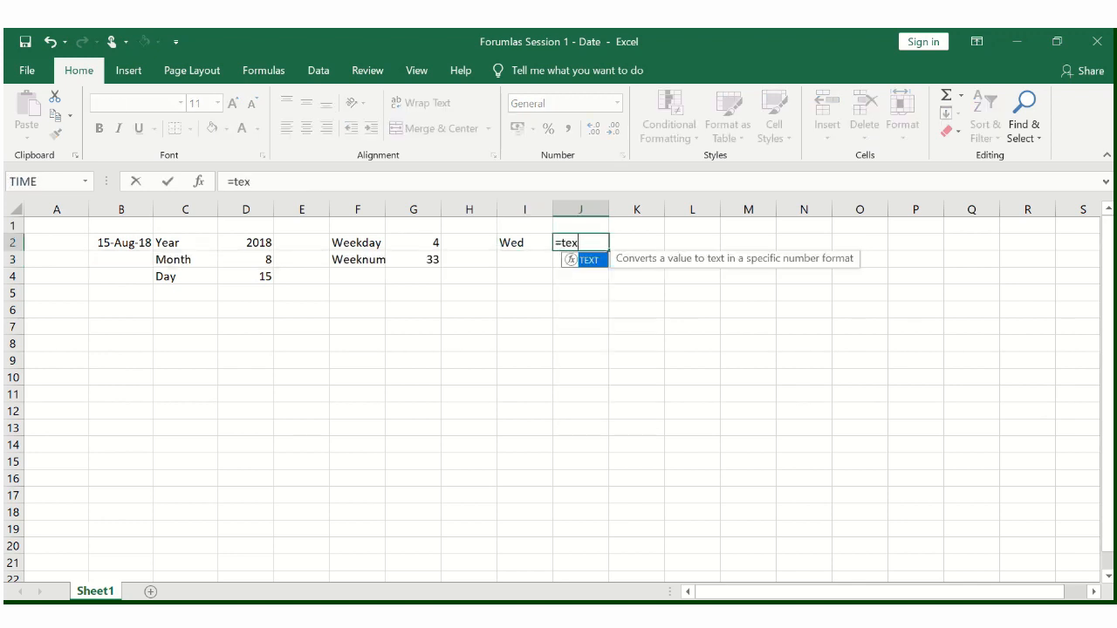
pyautogui.press('Tab')
pyautogui.press('Left')
pyautogui.press('Left')
pyautogui.press('Left')
pyautogui.press('Left')
pyautogui.press('Left')
pyautogui.press('Left')
pyautogui.press('Left')
pyautogui.press('Left')
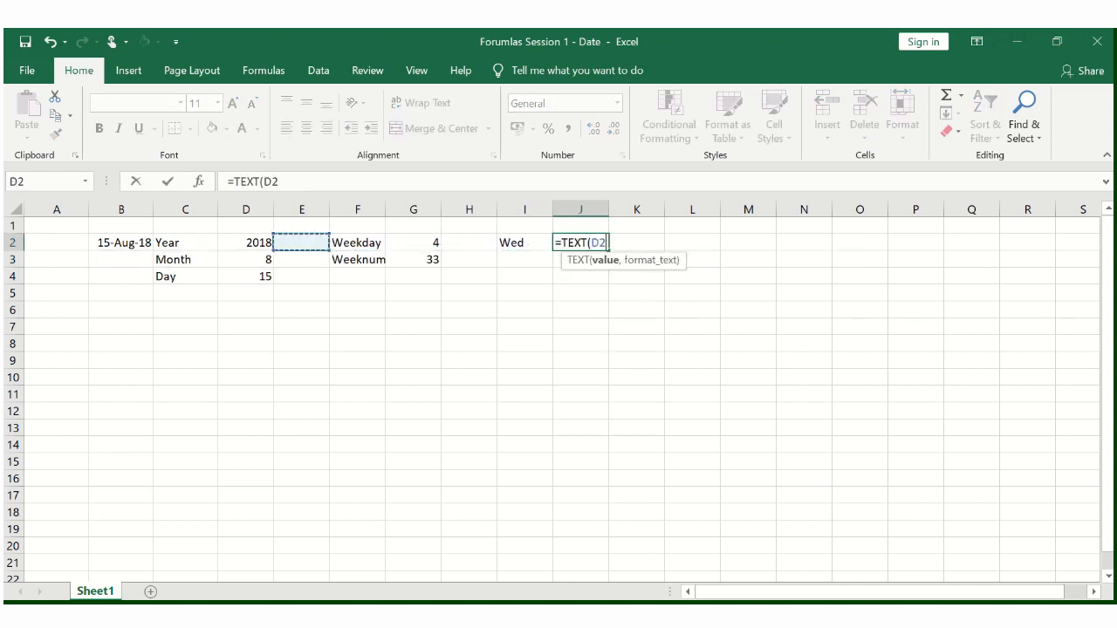
pyautogui.write(':')
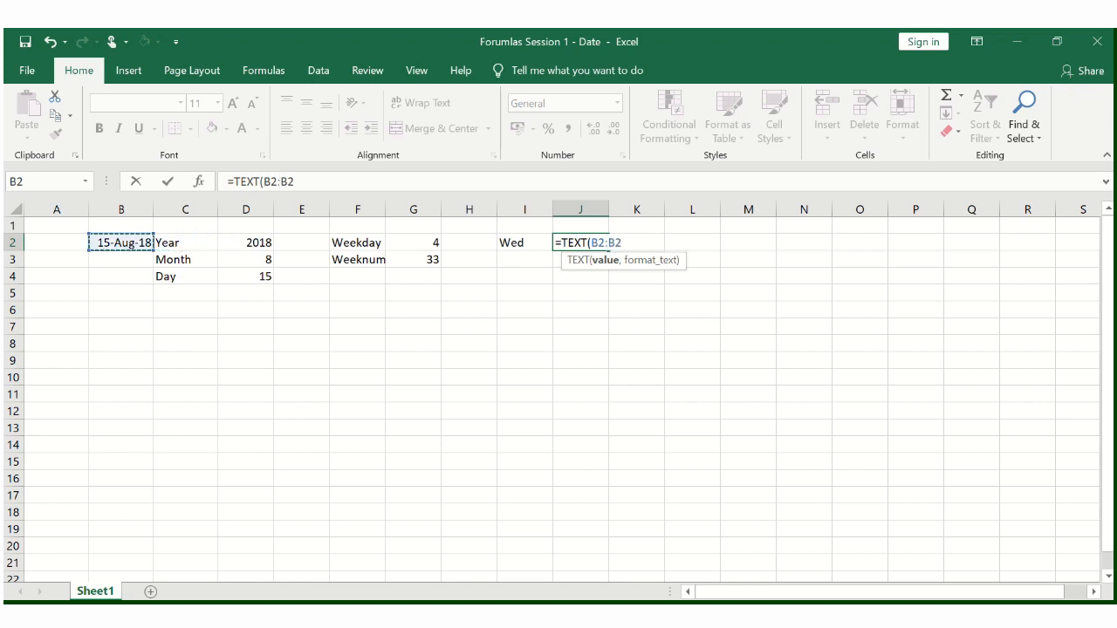
pyautogui.press('BackSpace')
pyautogui.write(',')
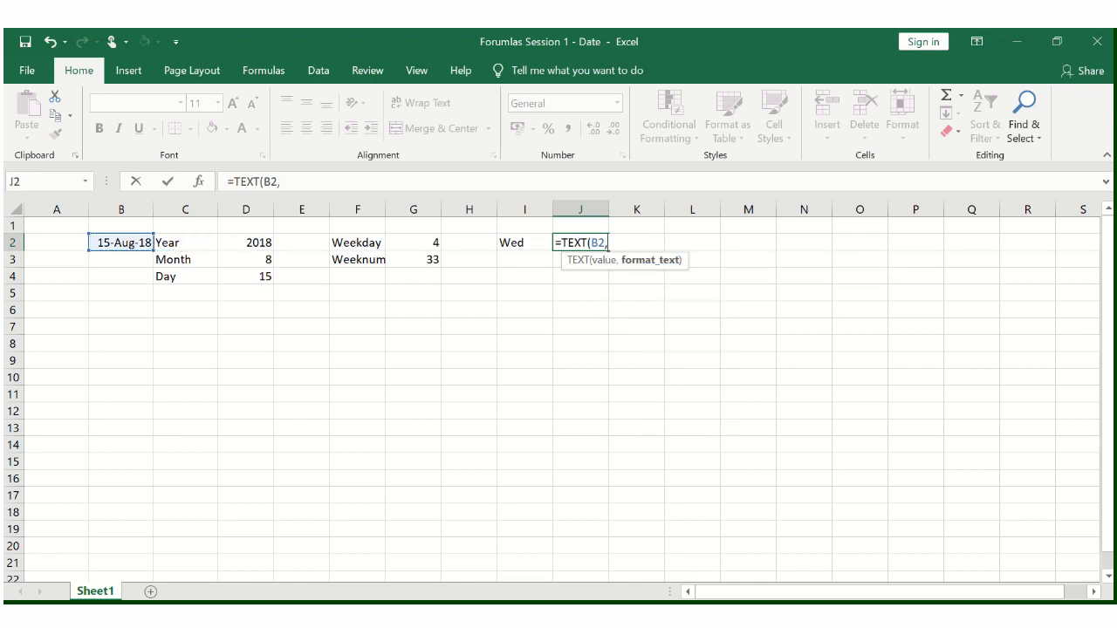
pyautogui.press('Left')
pyautogui.press('Right')
pyautogui.press('BackSpace')
pyautogui.press('BackSpace')
pyautogui.write('"dddd")')
pyautogui.press('Return')
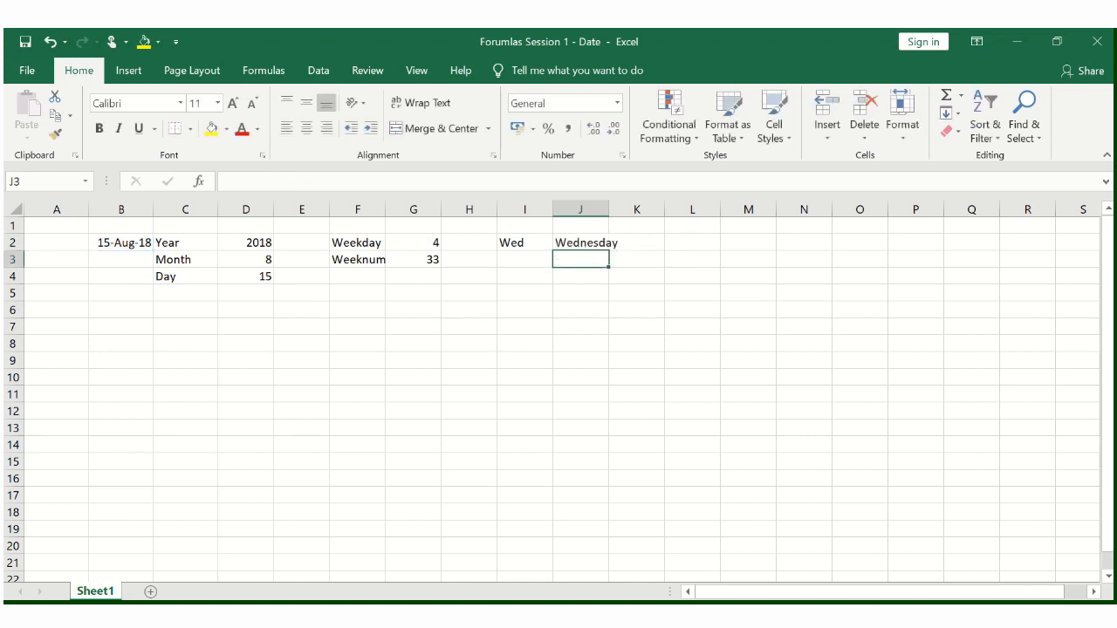
# - Compare the abbreviated and full weekday name results in I2 and J2
pyautogui.press('Up')
pyautogui.press('Left')
pyautogui.hotkey('shift', 'Right')
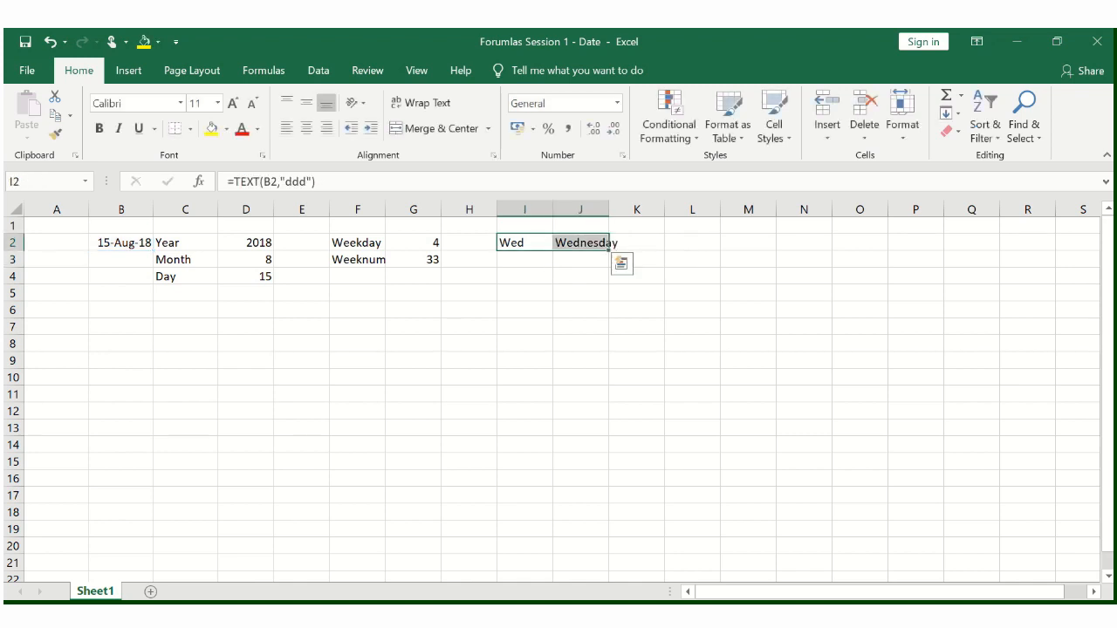
pyautogui.press('Left')
pyautogui.press('Right')
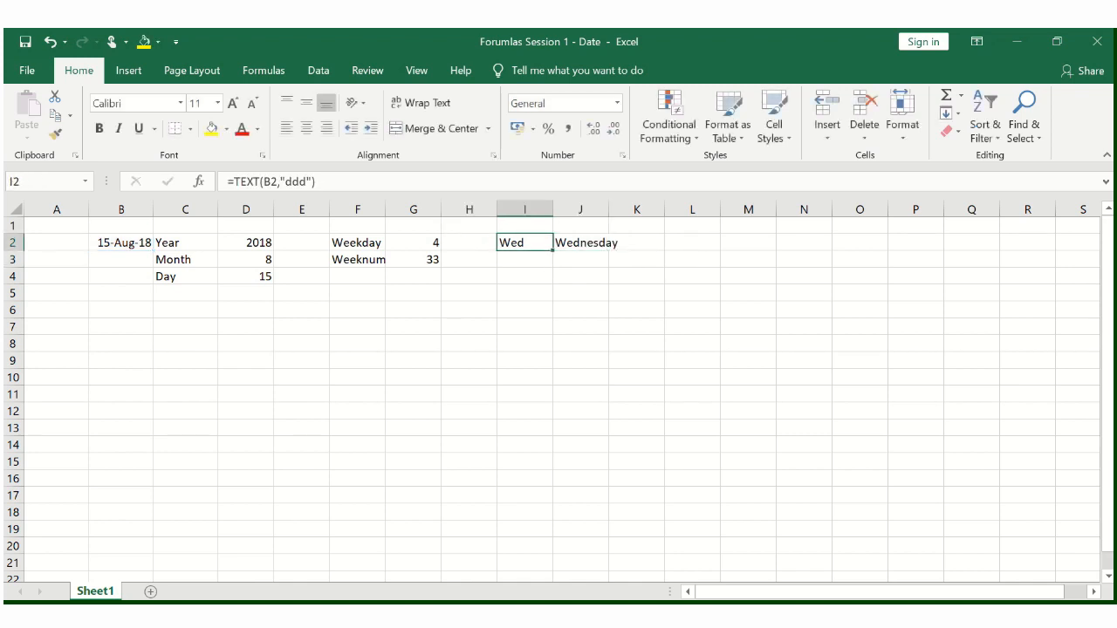
# - Insert a blank column at E, between the year, month and day results and the weekday labels
pyautogui.press('Right')
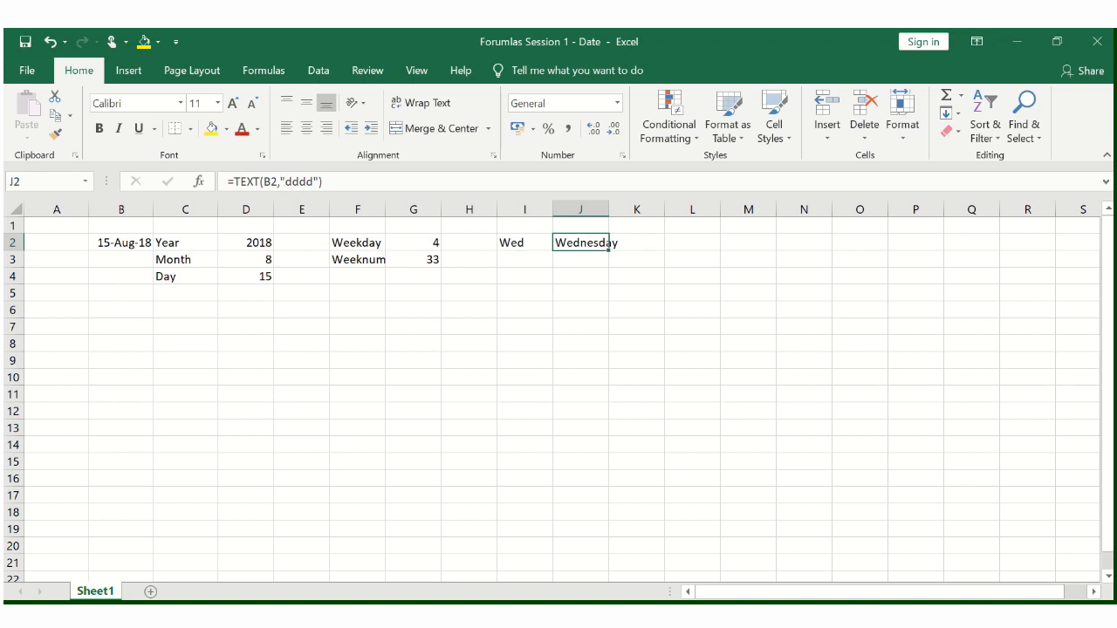
pyautogui.click(524, 259)
pyautogui.moveTo(525, 242); pyautogui.dragTo(581, 242)
pyautogui.click(524, 259)
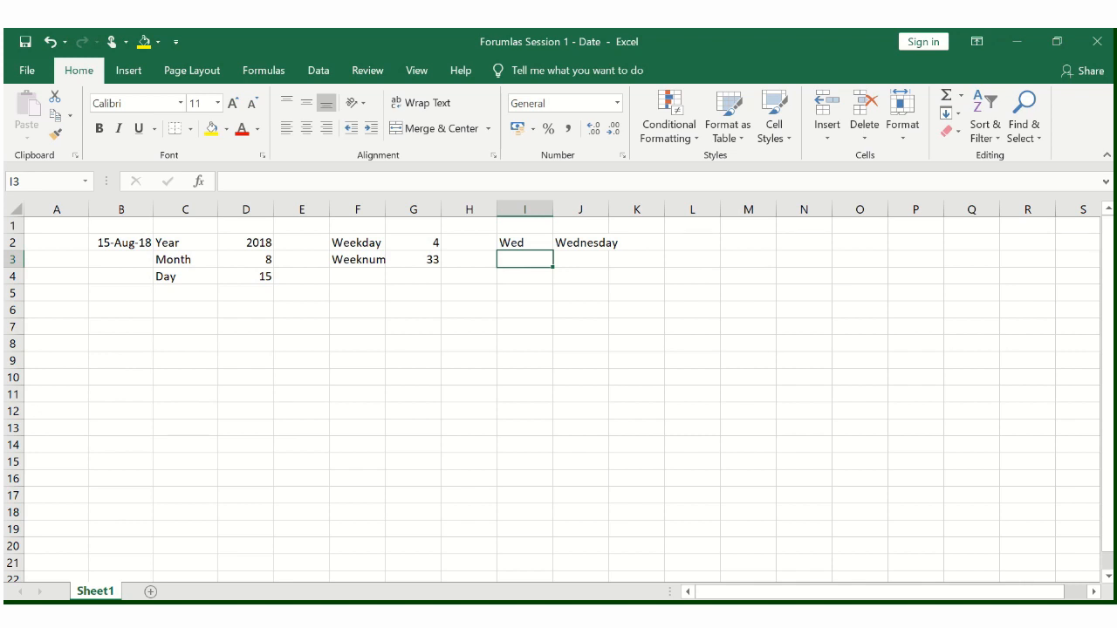
pyautogui.press('Left')
pyautogui.press('Left')
pyautogui.press('Left')
pyautogui.press('Left')
pyautogui.hotkey('ctrl', 'space')
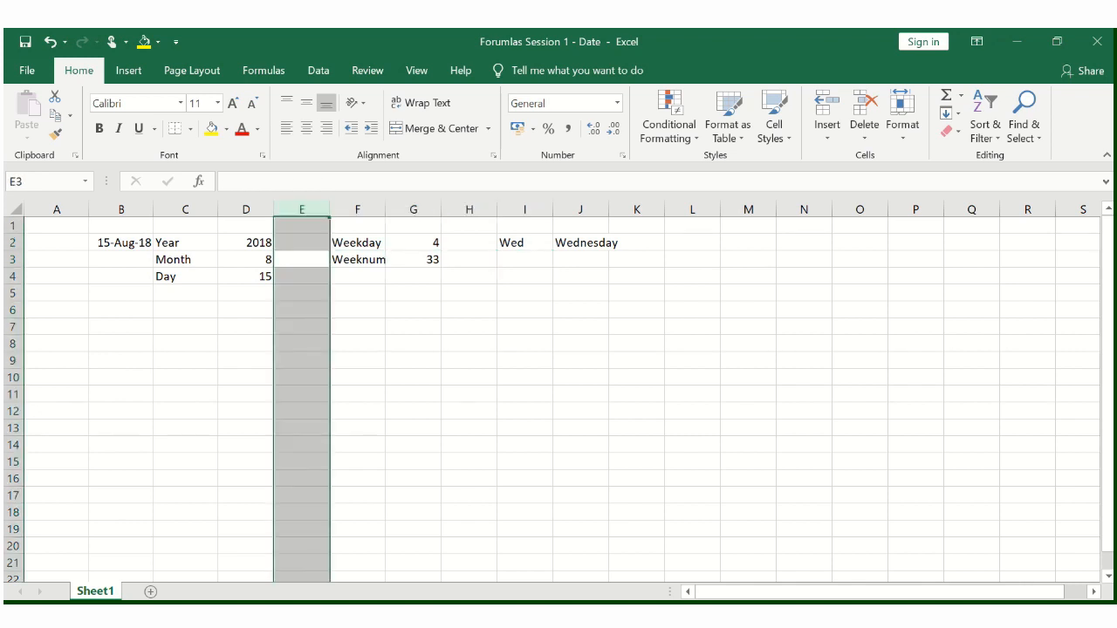
pyautogui.hotkey('ctrl', 'shift', '+')
pyautogui.hotkey('shift', 'BackSpace')
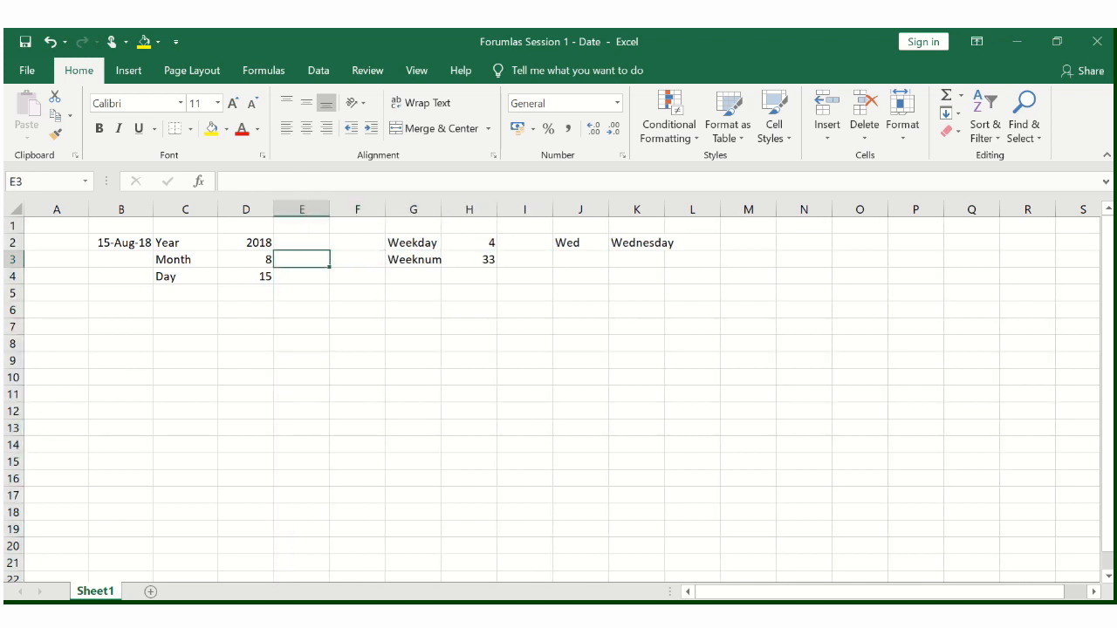
# - Enter =TEXT(B2,"mmm") in E3 to return the abbreviated month name of the date
pyautogui.write('=')
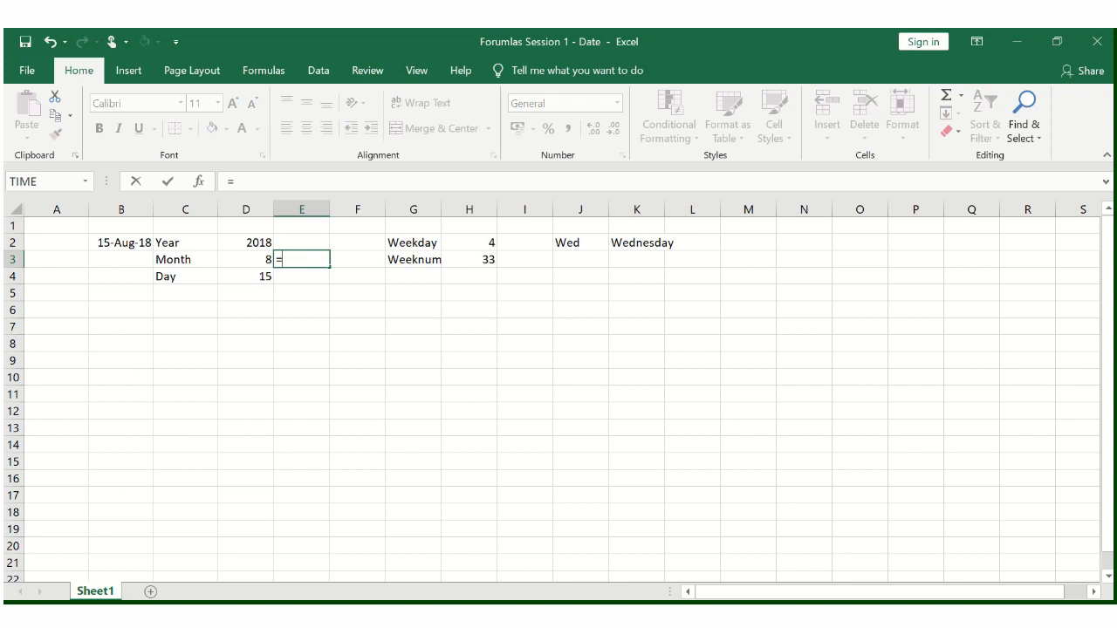
pyautogui.write('text')
pyautogui.press('Tab')
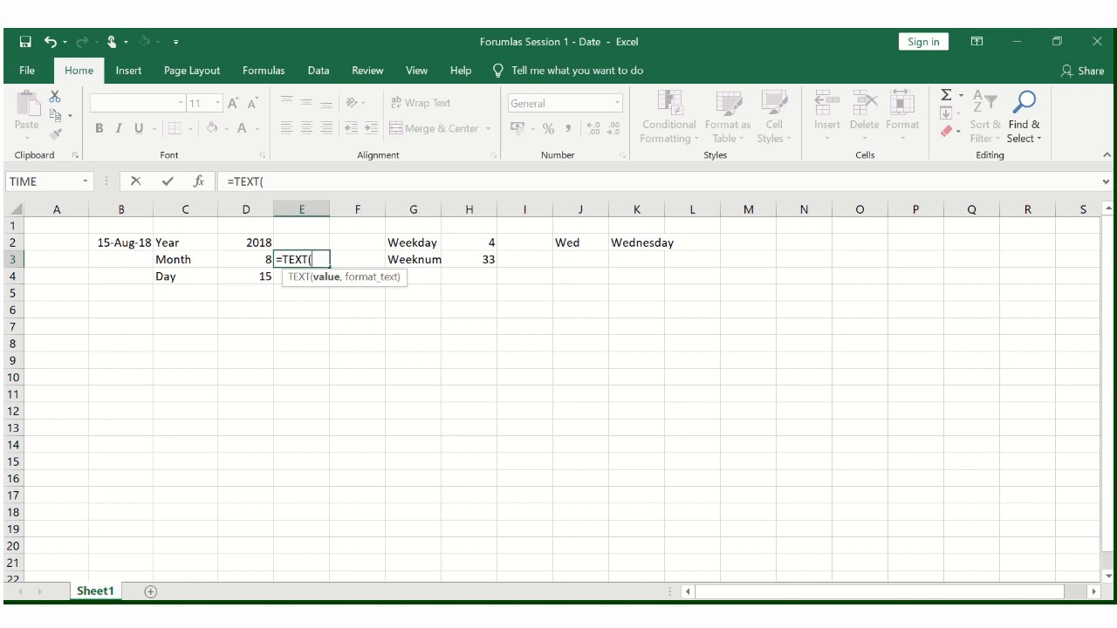
pyautogui.press('Left')
pyautogui.press('Up')
pyautogui.press('Left')
pyautogui.press('Left')
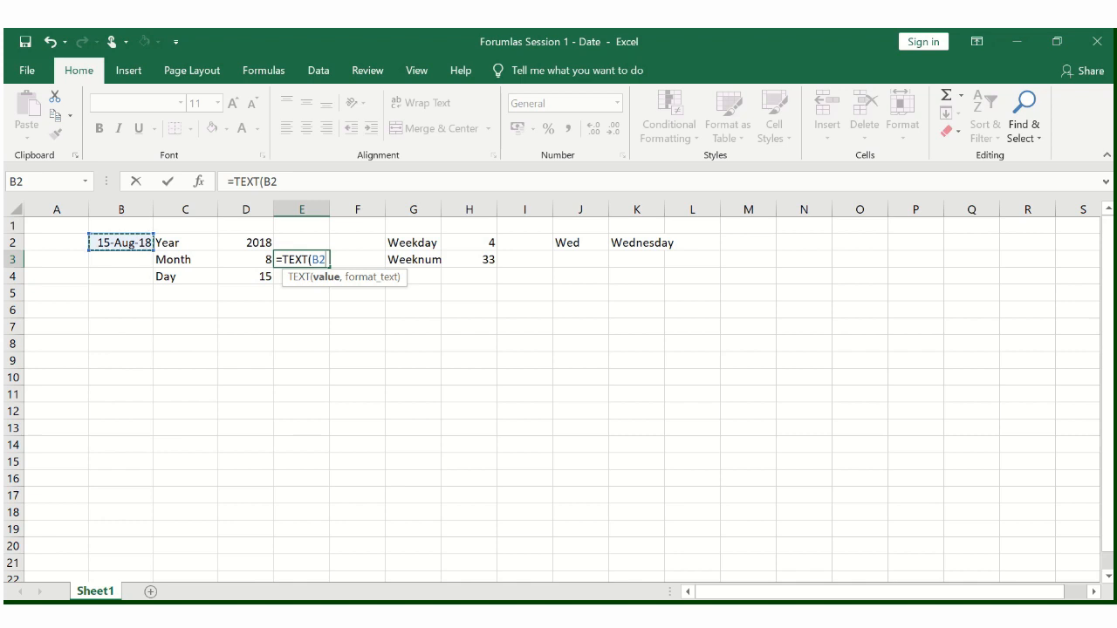
pyautogui.write(',')
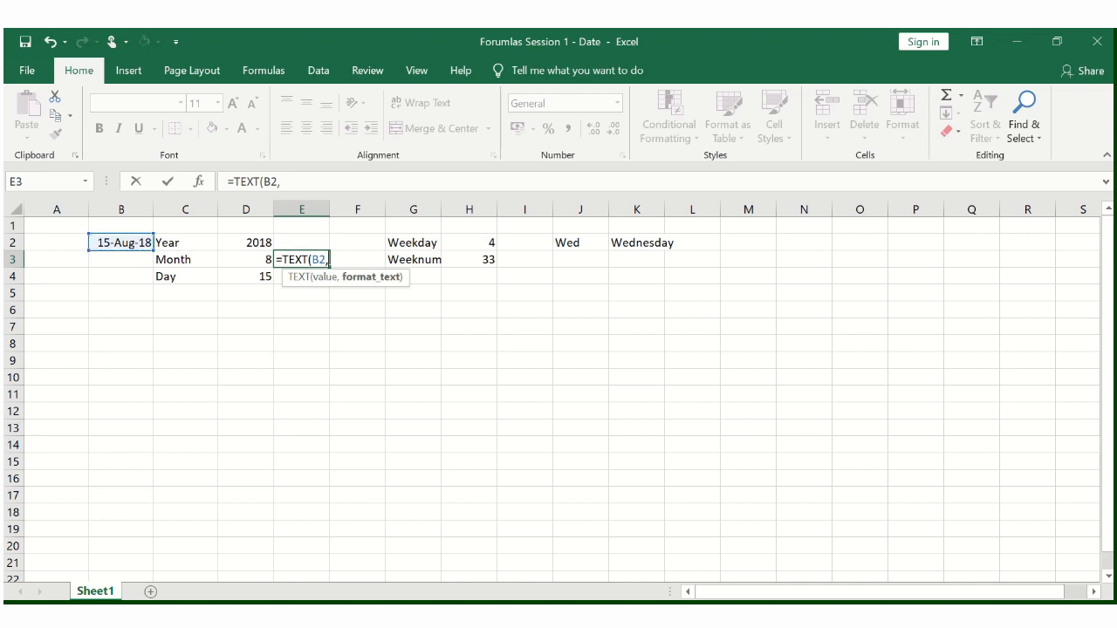
pyautogui.write('"mmm")')
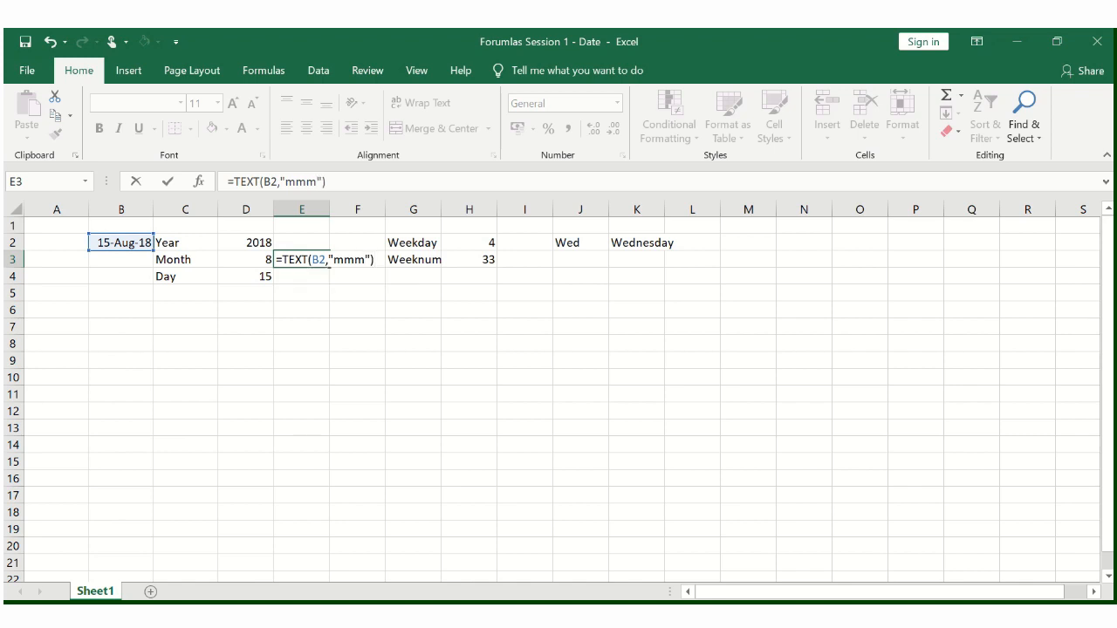
pyautogui.press('Return')
pyautogui.press('Up')
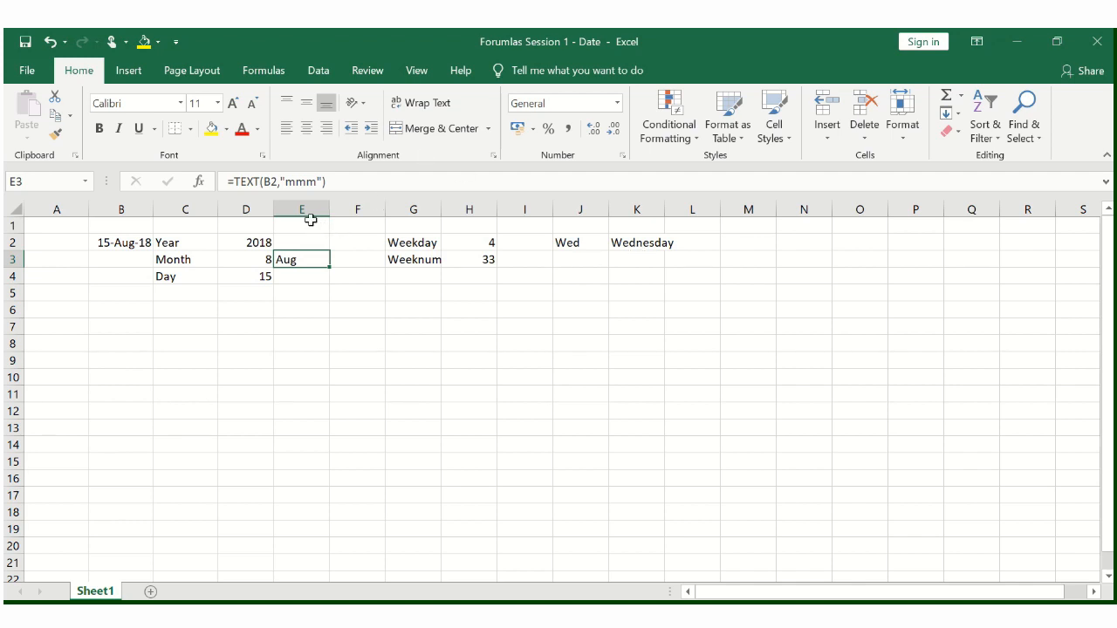
# - Insert another blank column at F, beside the abbreviated month name
pyautogui.press('Right')
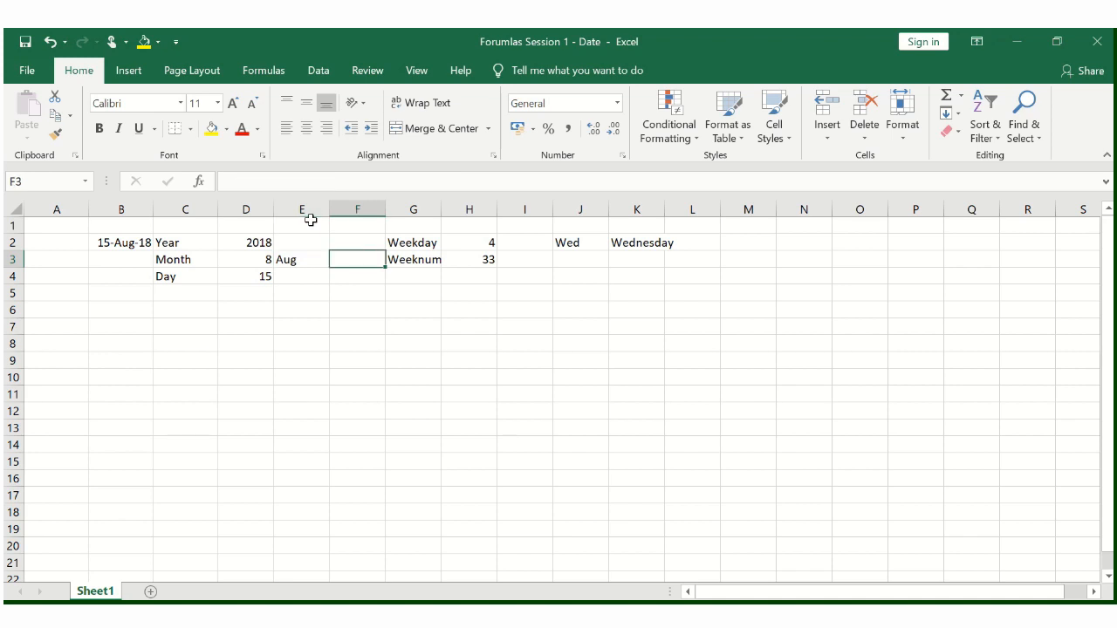
pyautogui.press('Left')
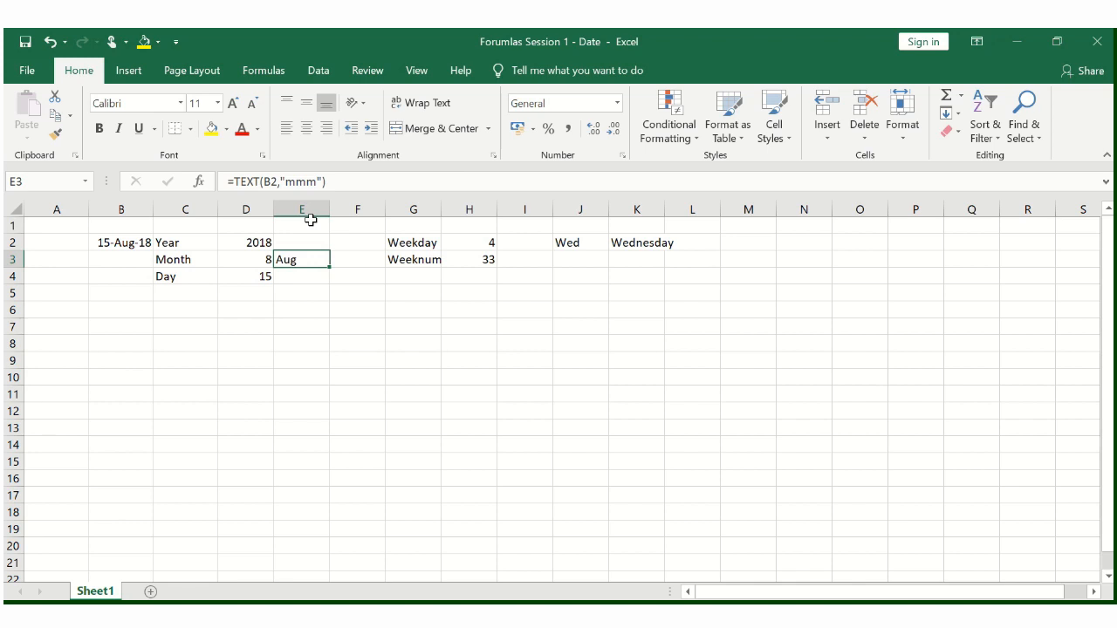
pyautogui.press('Left')
pyautogui.press('Left')
pyautogui.press('Left')
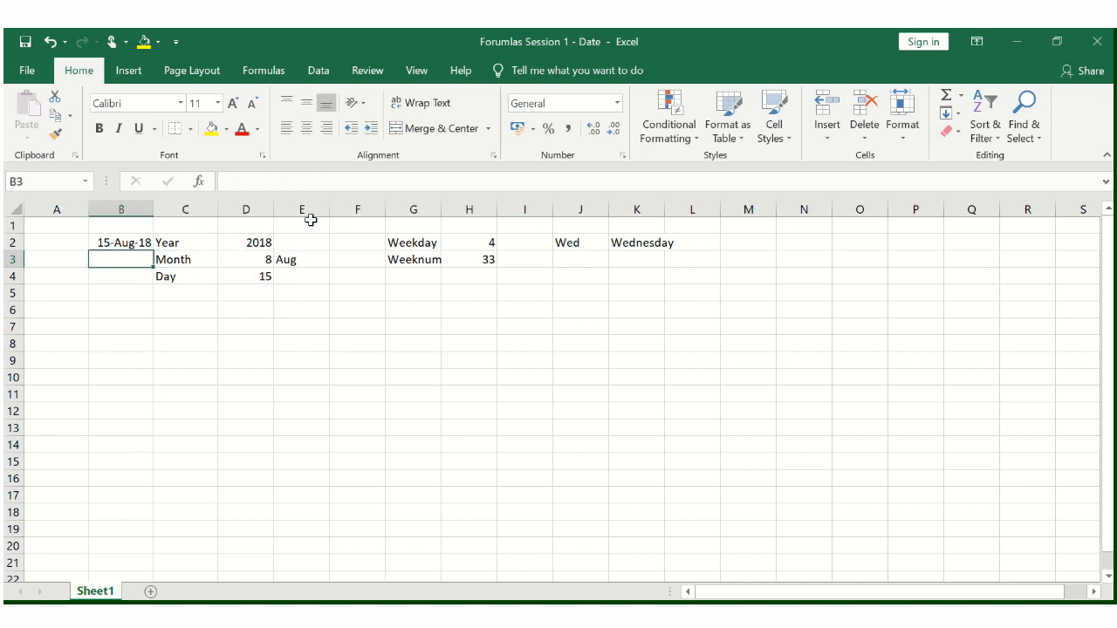
pyautogui.press('Right')
pyautogui.press('Right')
pyautogui.press('Right')
pyautogui.press('Right')
pyautogui.hotkey('ctrl', 'space')
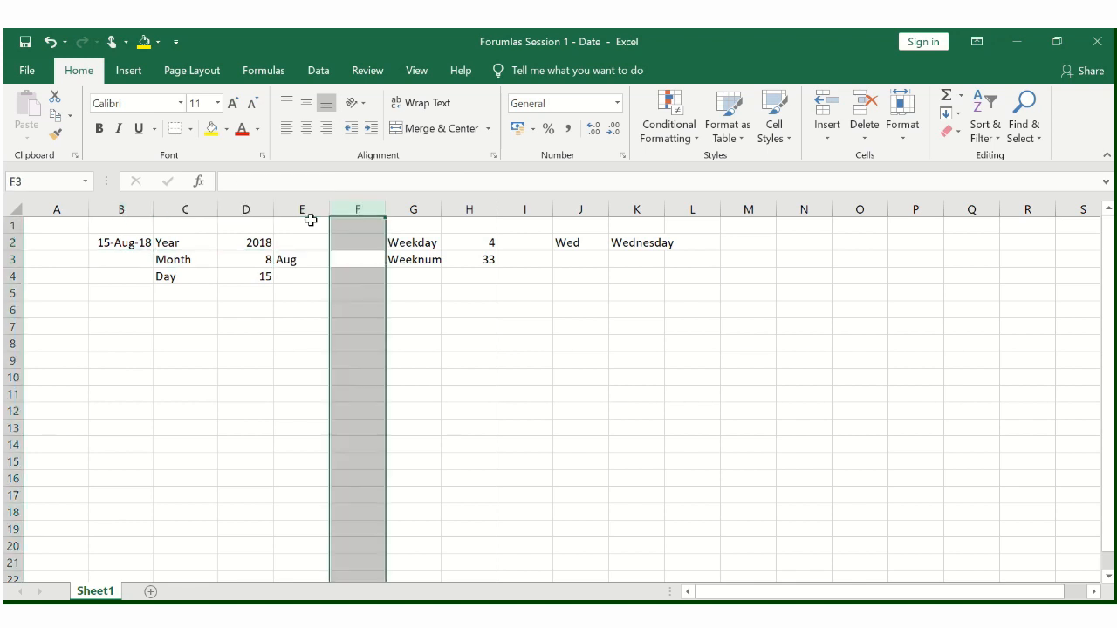
pyautogui.hotkey('ctrl', 'shift', '+')
pyautogui.press('Right')
pyautogui.press('Left')
# - Enter =TEXT(B2,"mmmm") in F3 to return the full month name of the date
pyautogui.write('=')
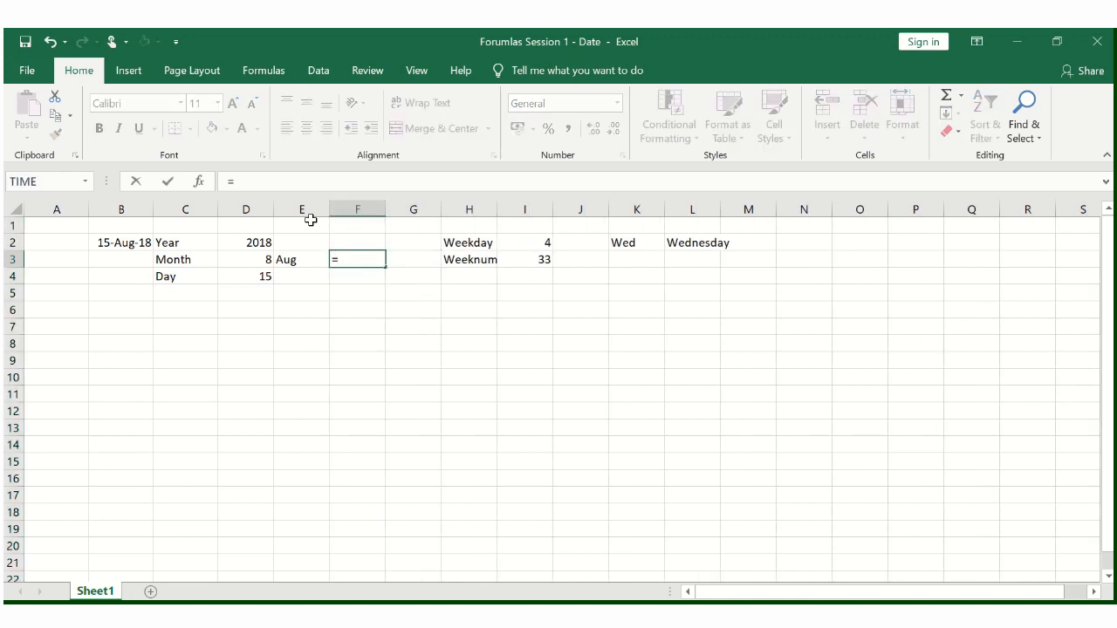
pyautogui.write('text')
pyautogui.press('Tab')
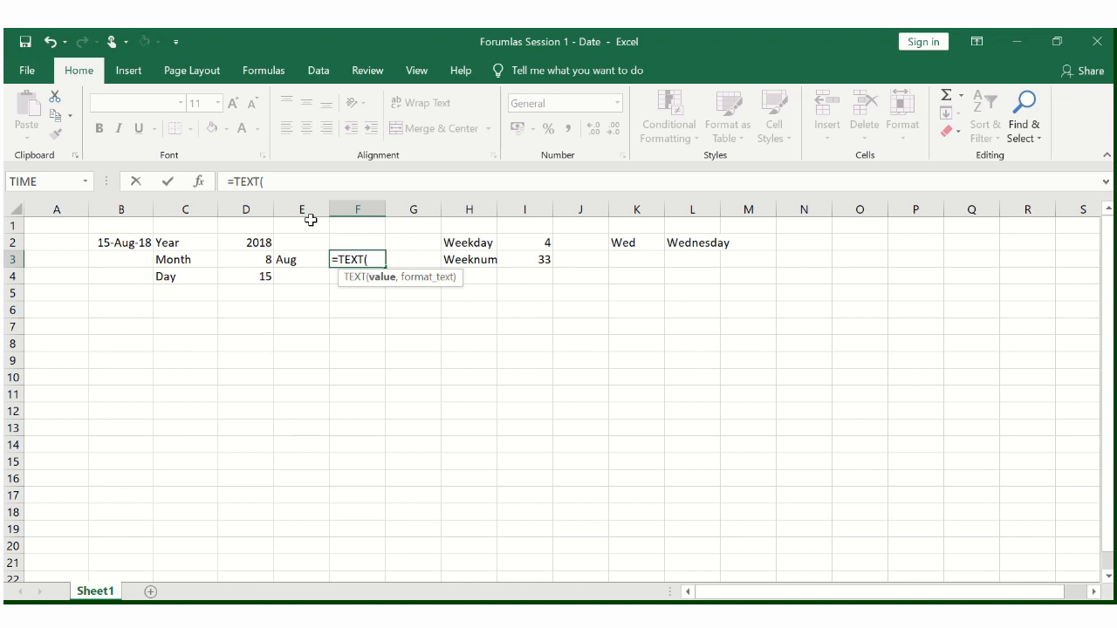
pyautogui.press('Up')
pyautogui.press('Left')
pyautogui.press('Left')
pyautogui.press('Left')
pyautogui.press('Left')
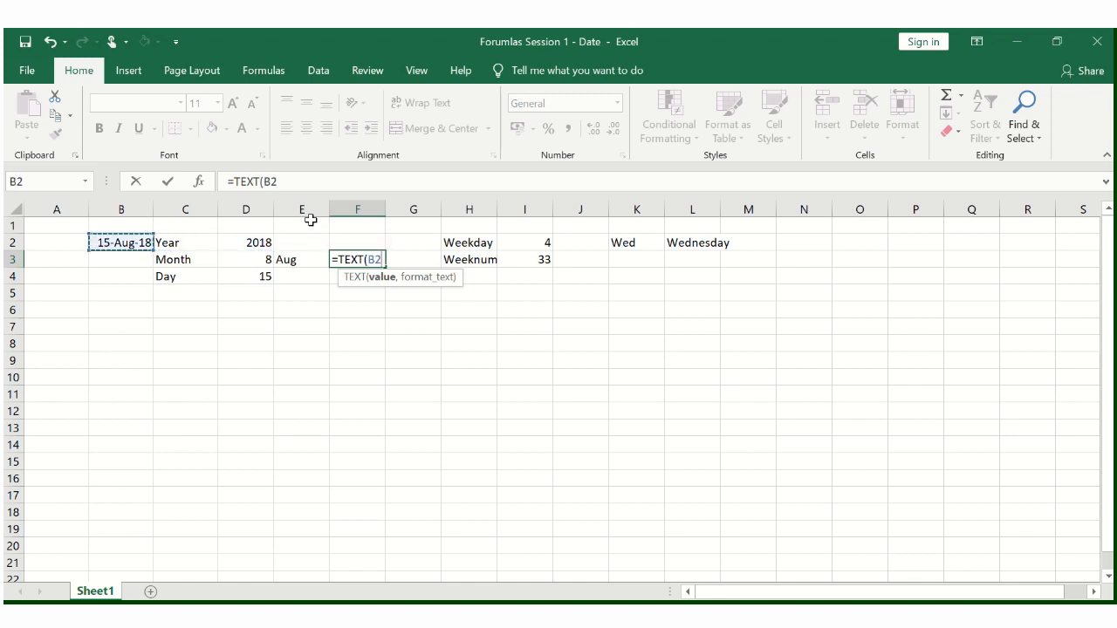
pyautogui.write(',')
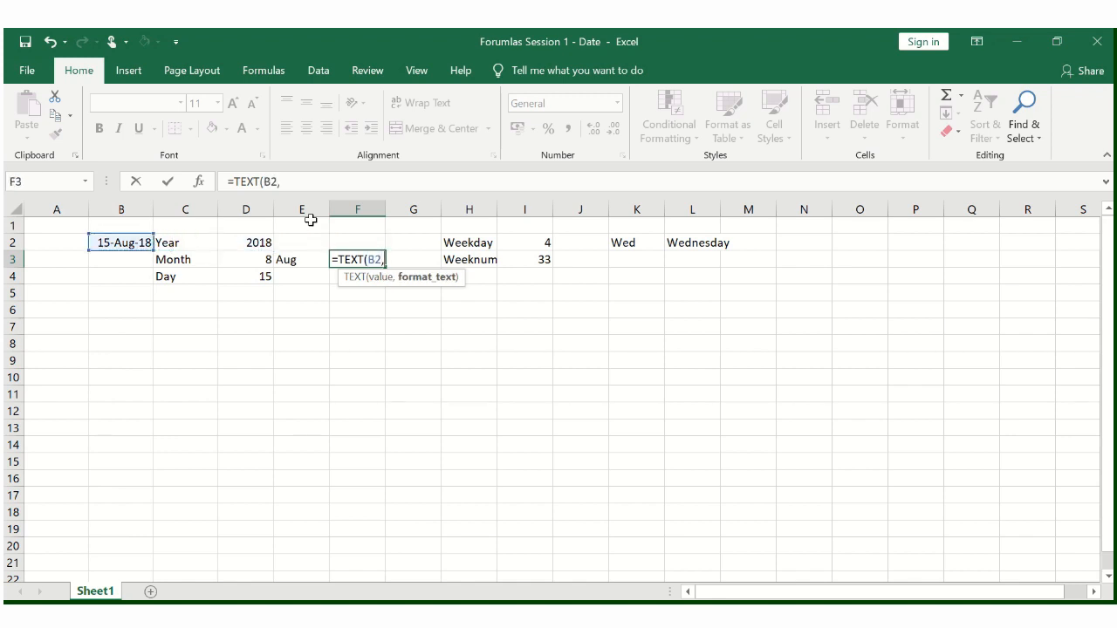
pyautogui.write('"mmmm")')
pyautogui.hotkey('ctrl', 'Return')
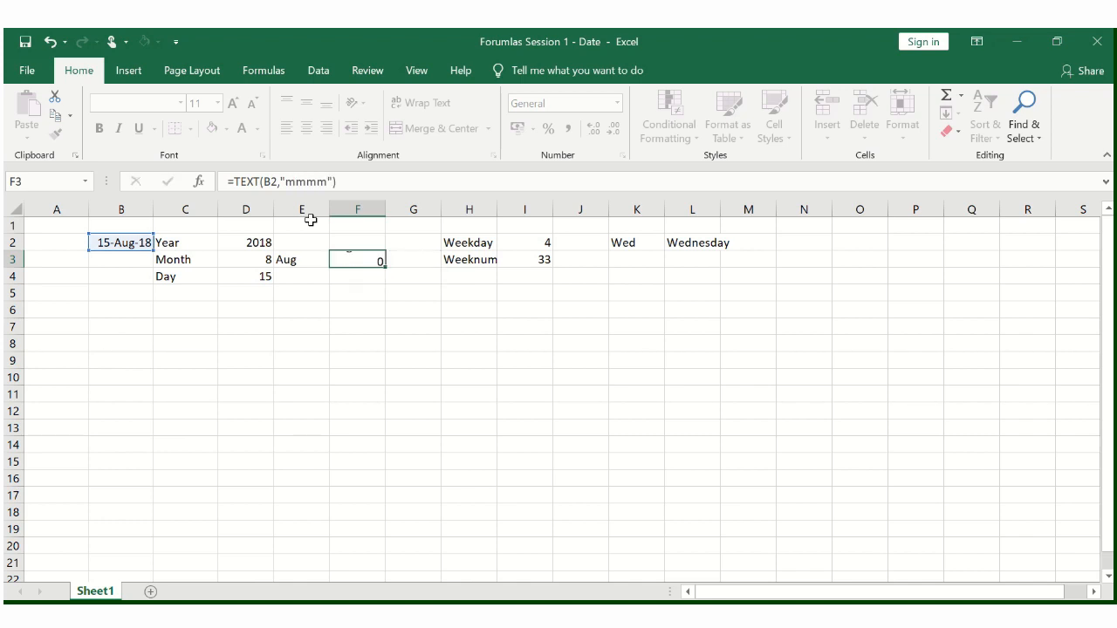
# - Compare the month name formulas in E3 and F3 with the weekday name formulas in K2 and L2
pyautogui.press('Left')
pyautogui.hotkey('shift', 'Right')
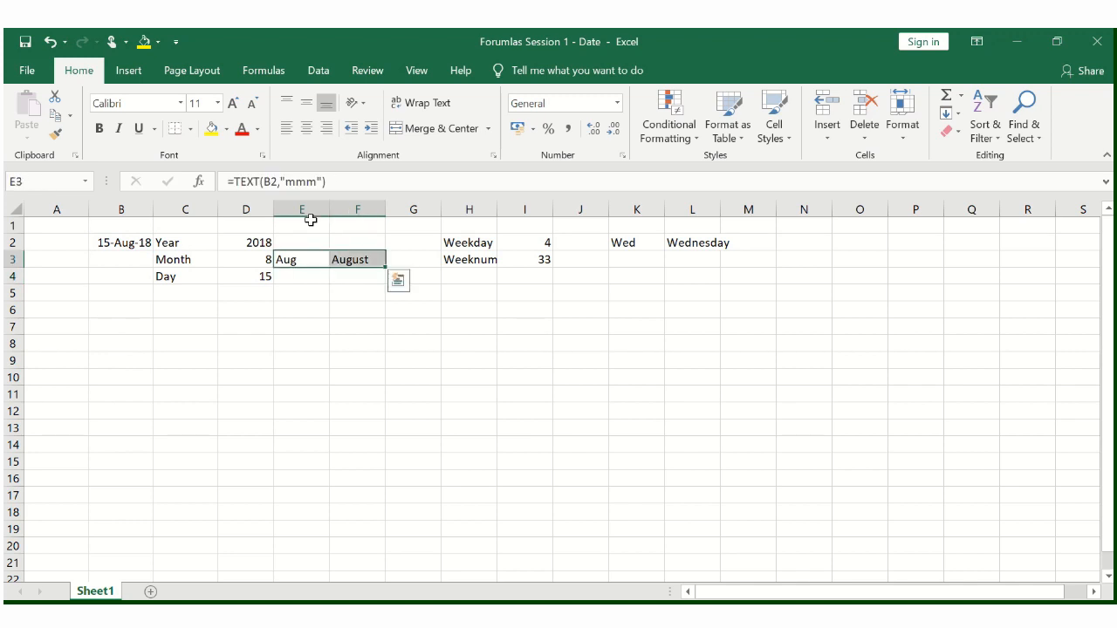
pyautogui.press('Right')
pyautogui.press('Left')
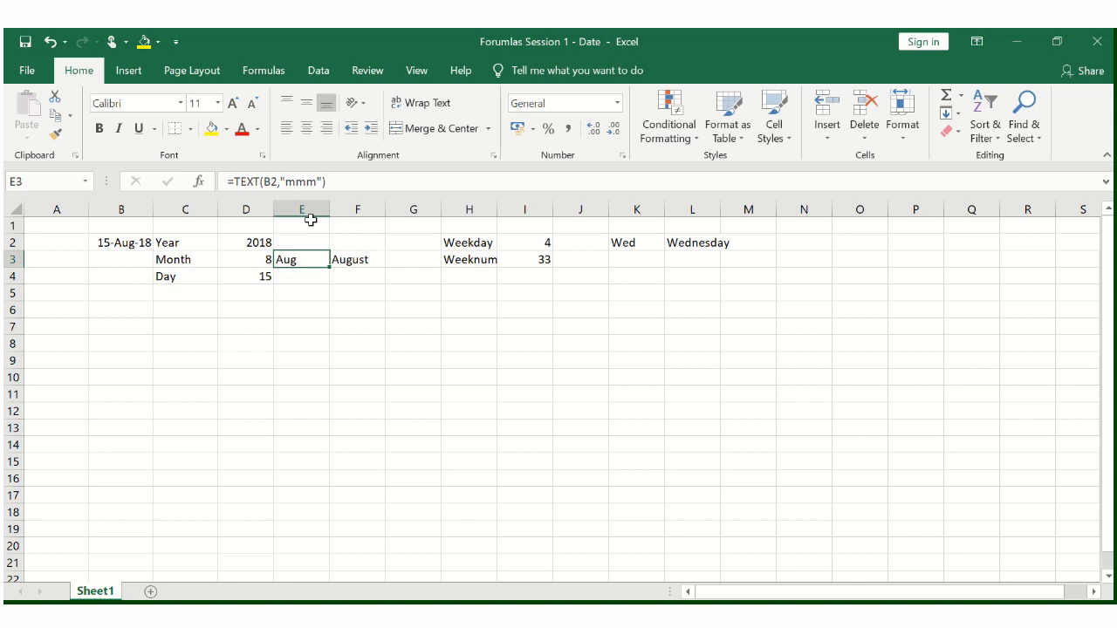
pyautogui.press('Right')
pyautogui.press('Up')
pyautogui.press('Right')
pyautogui.press('Right')
pyautogui.press('Right')
pyautogui.press('Right')
pyautogui.press('Right')
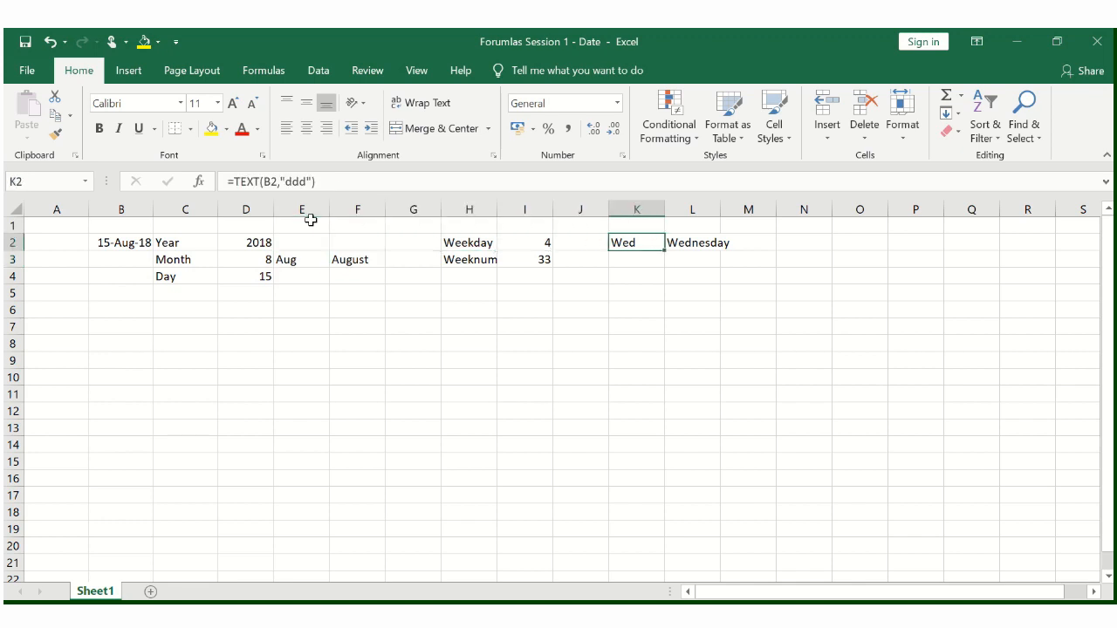
pyautogui.press('Right')
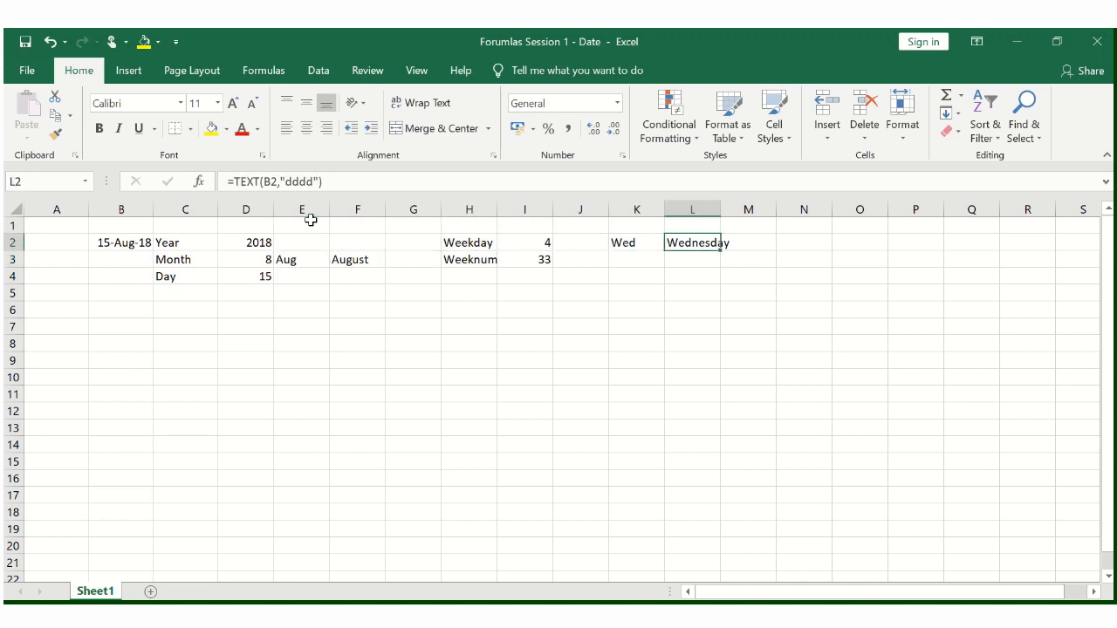
pyautogui.press('Left')
pyautogui.press('Down')
pyautogui.press('Left')
pyautogui.press('Left')
pyautogui.press('Left')
pyautogui.press('Left')
pyautogui.press('Left')
pyautogui.press('Left')
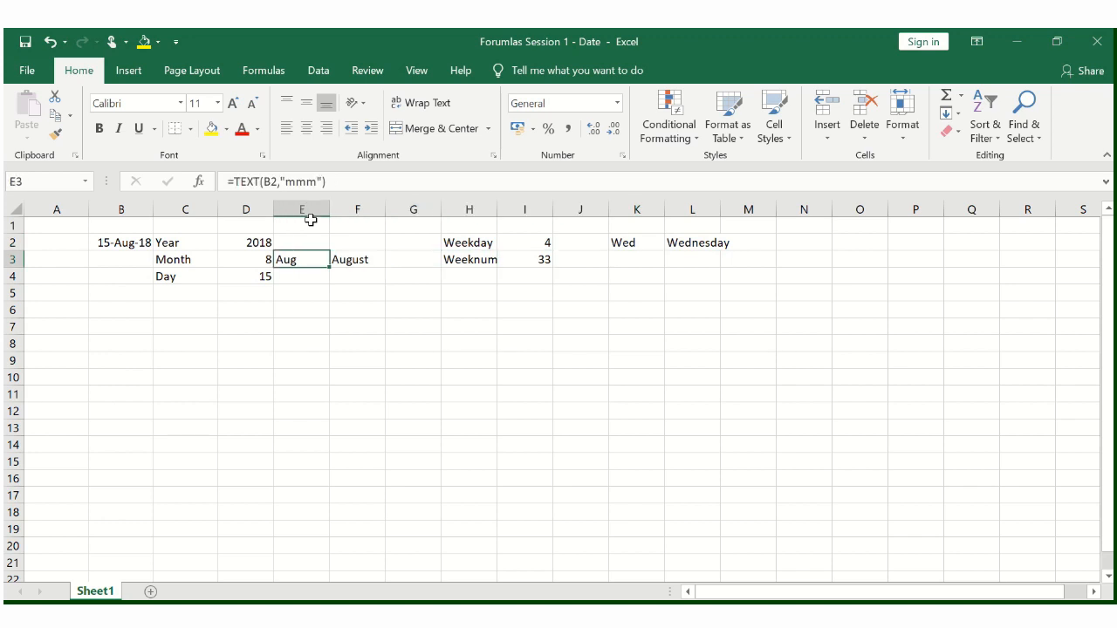
pyautogui.press('Right')
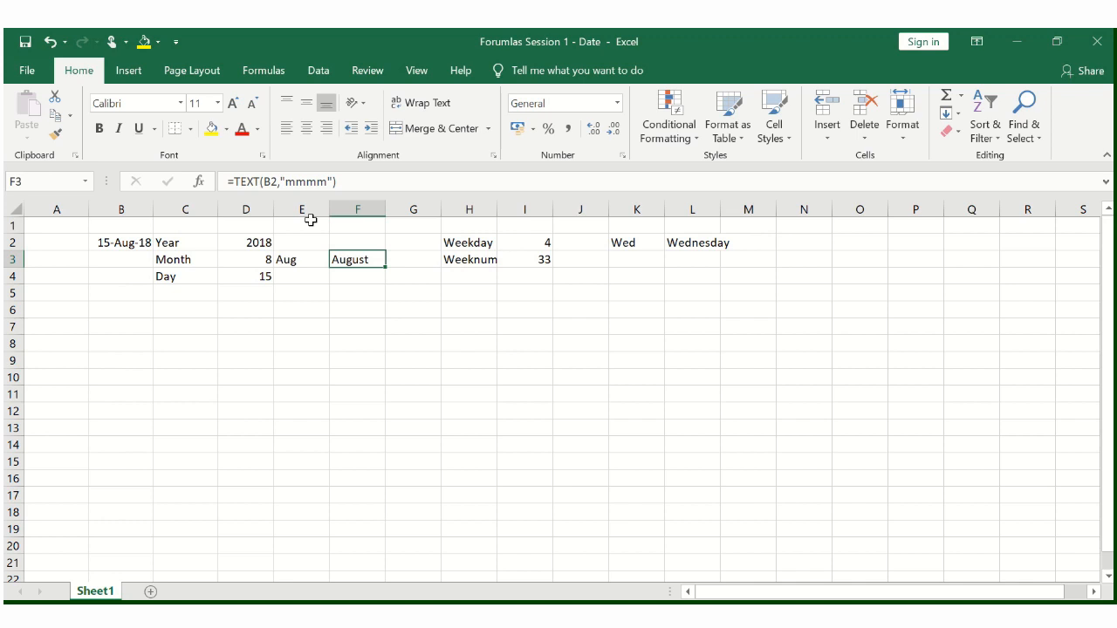
pyautogui.press('Left')
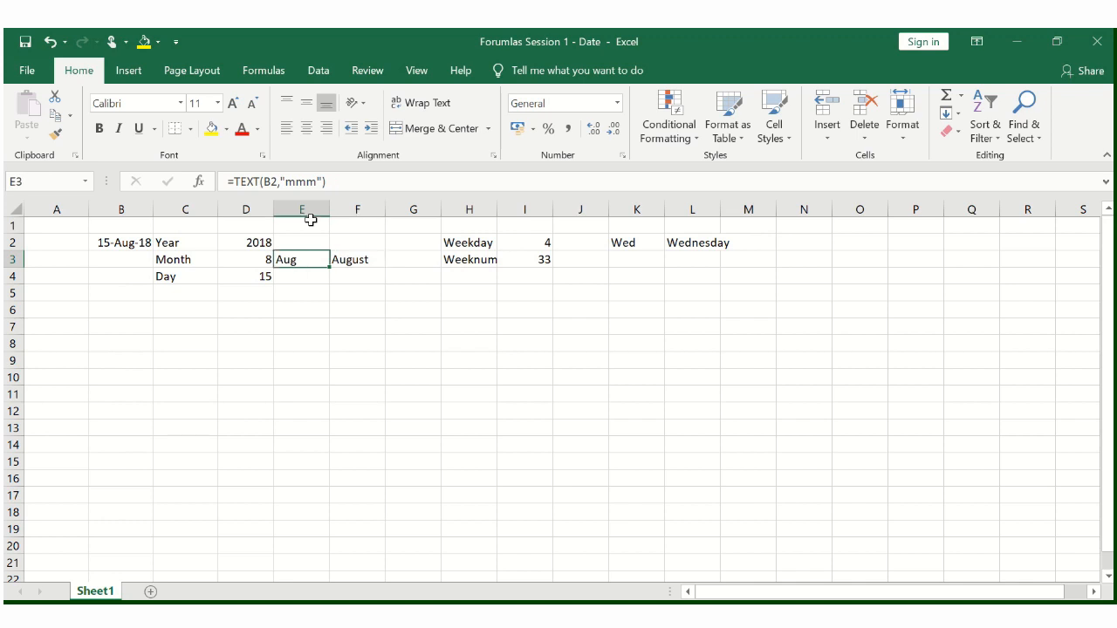
# - Enter =B2+365 in B8 to calculate the date 365 days after the original date
pyautogui.click(124, 247)
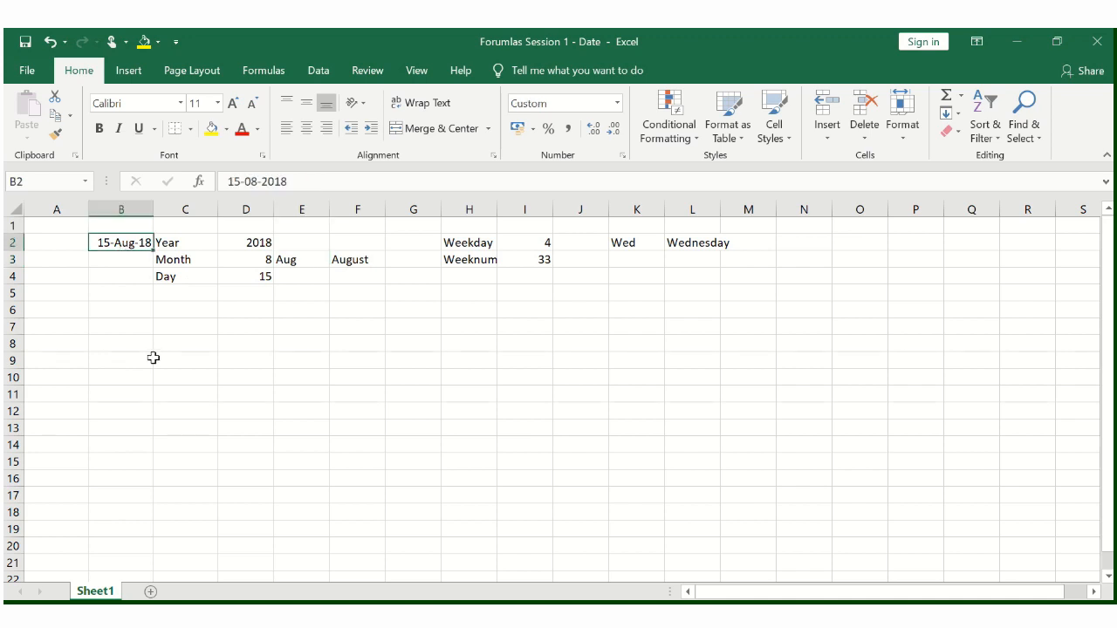
pyautogui.press('Down')
pyautogui.press('Down')
pyautogui.press('Down')
pyautogui.press('Down')
pyautogui.press('Down')
pyautogui.press('Down')
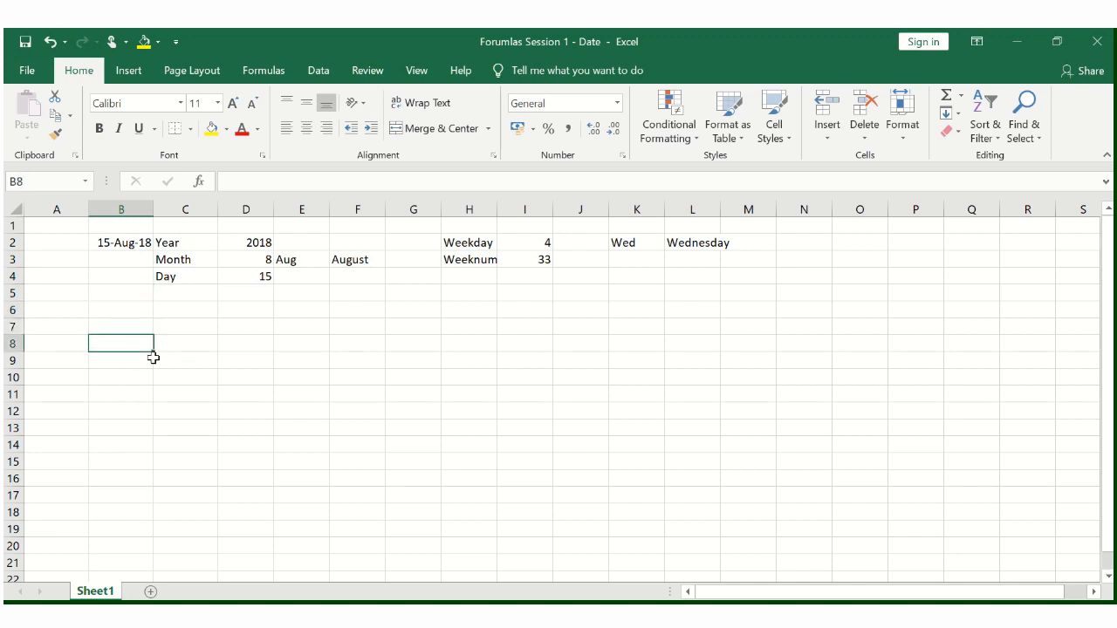
pyautogui.write('=')
pyautogui.press('Up')
pyautogui.press('Up')
pyautogui.press('Up')
pyautogui.press('Up')
pyautogui.press('Up')
pyautogui.press('Up')
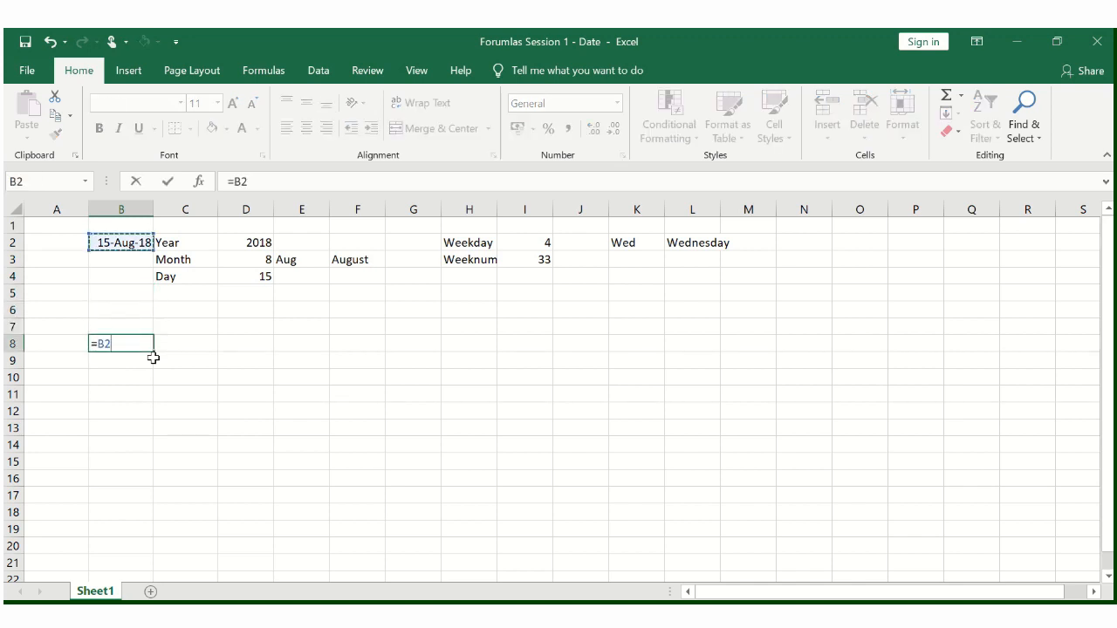
pyautogui.write('+365')
pyautogui.press('Return')
pyautogui.press('Up')
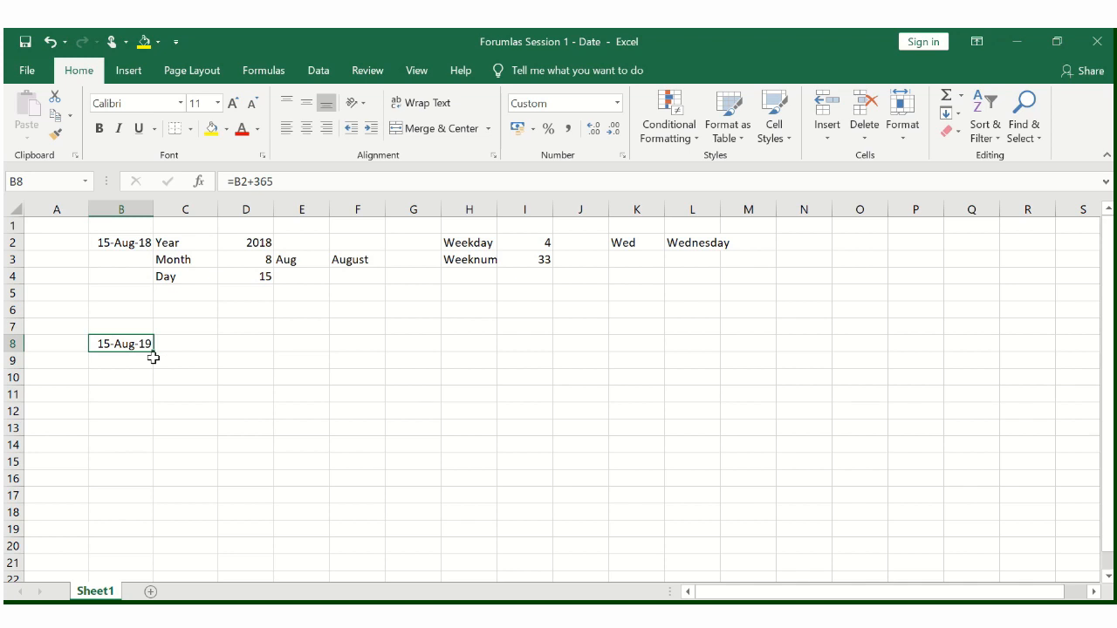
# - Copy the labels and date formulas in C2:O5 to C8, beside the new date in B8
pyautogui.press('Right')
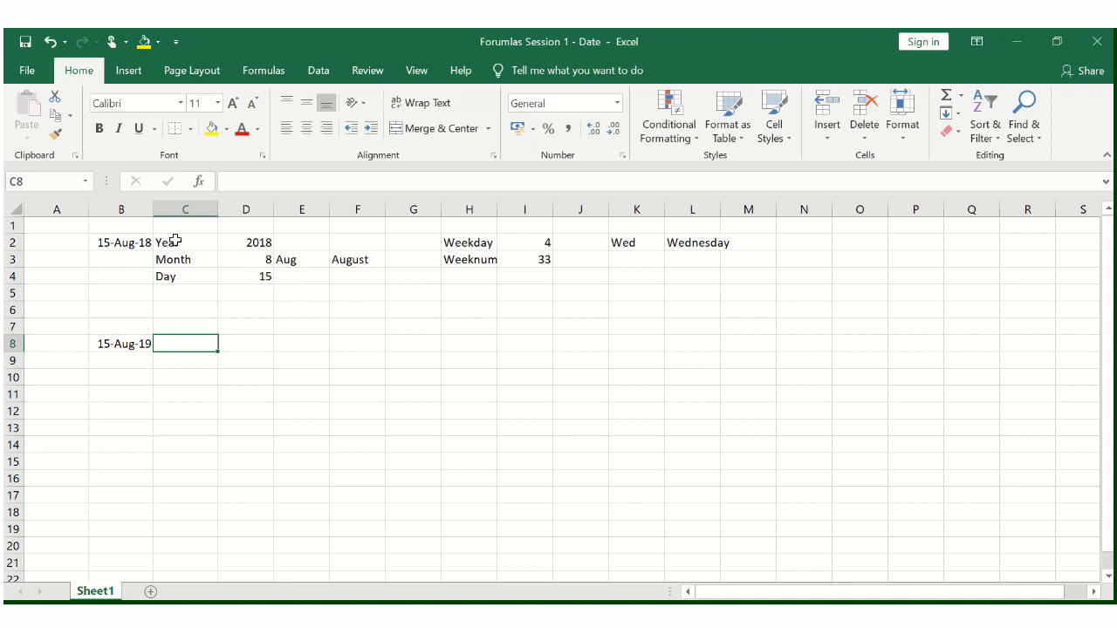
pyautogui.moveTo(174, 242); pyautogui.dragTo(832, 290)
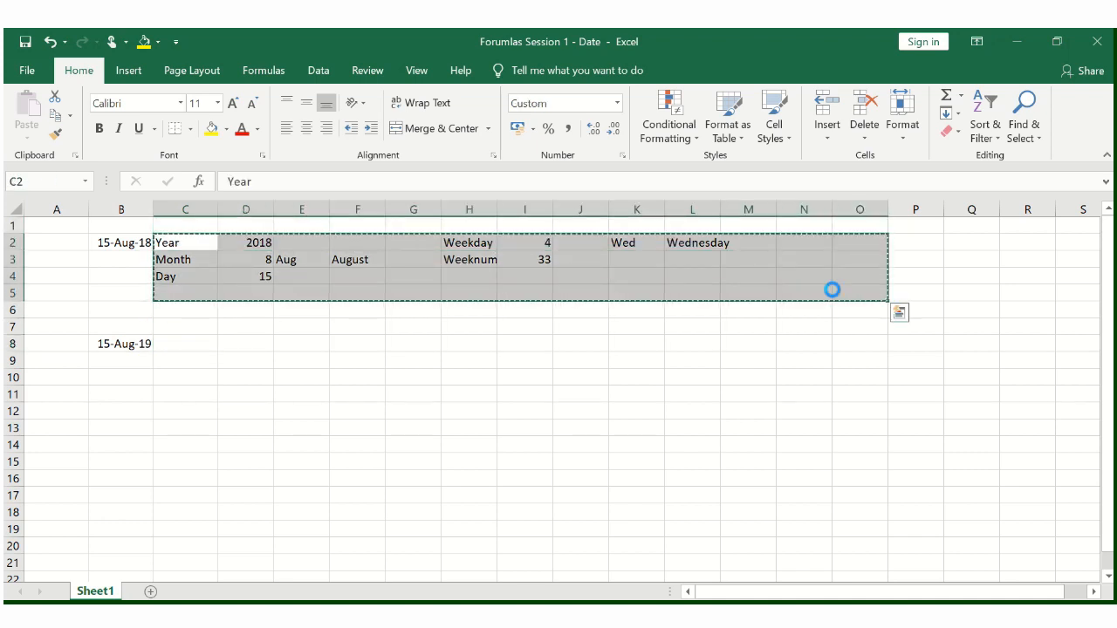
pyautogui.press('Down')
pyautogui.press('Down')
pyautogui.press('Down')
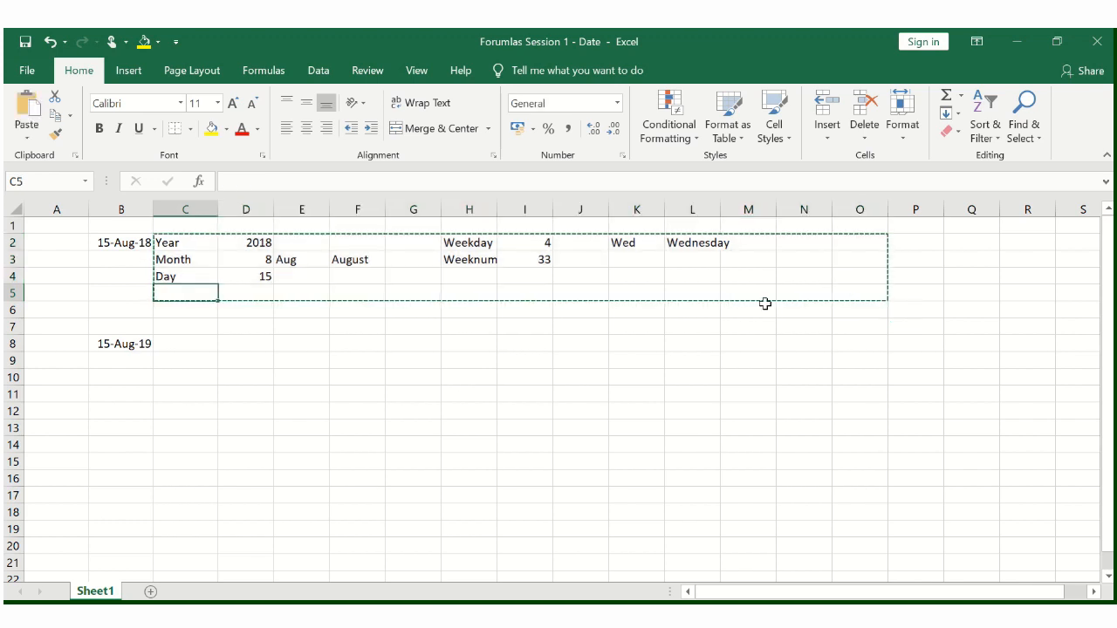
pyautogui.click(177, 343)
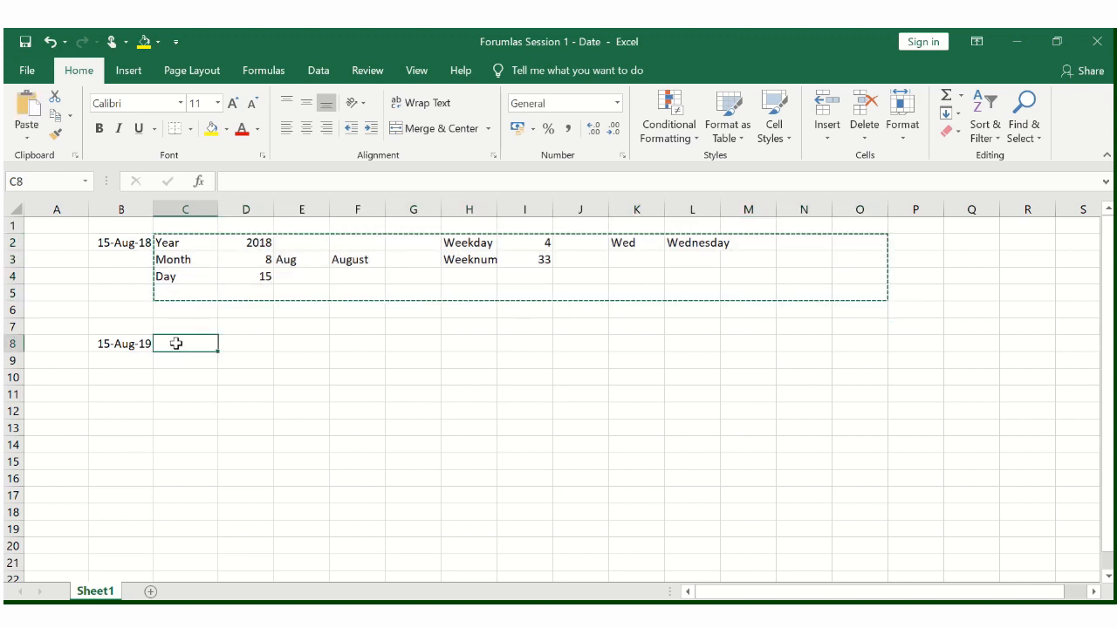
pyautogui.hotkey('ctrl', 'v')
pyautogui.press('Right')
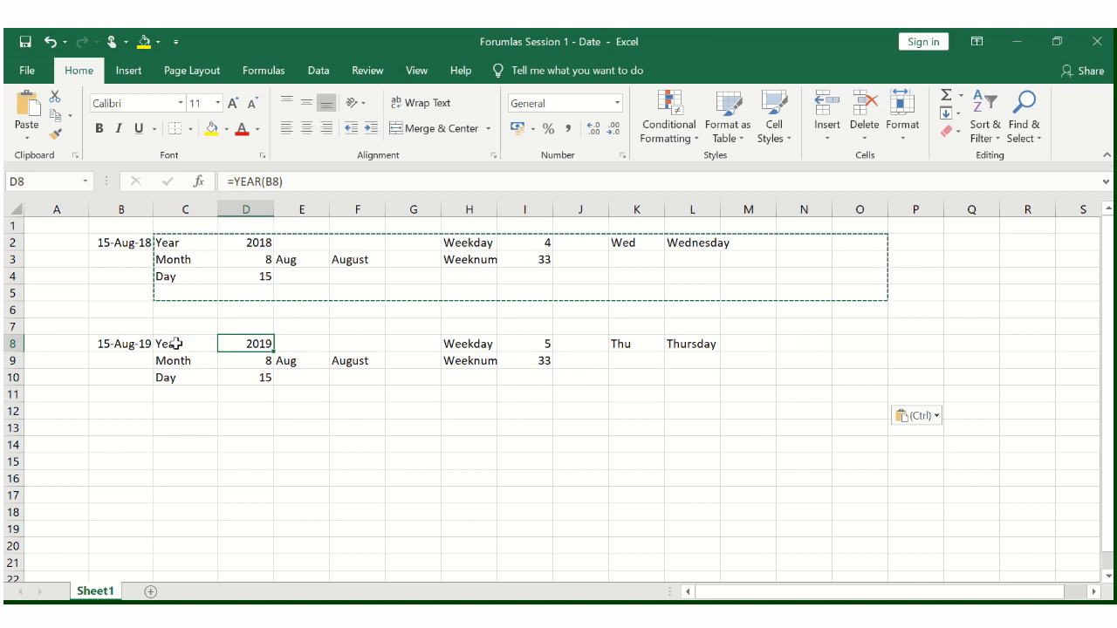
# - Review the copied year, month and day formulas in D8:D10 and the month names in E9:F9 for the new date
pyautogui.press('Down')
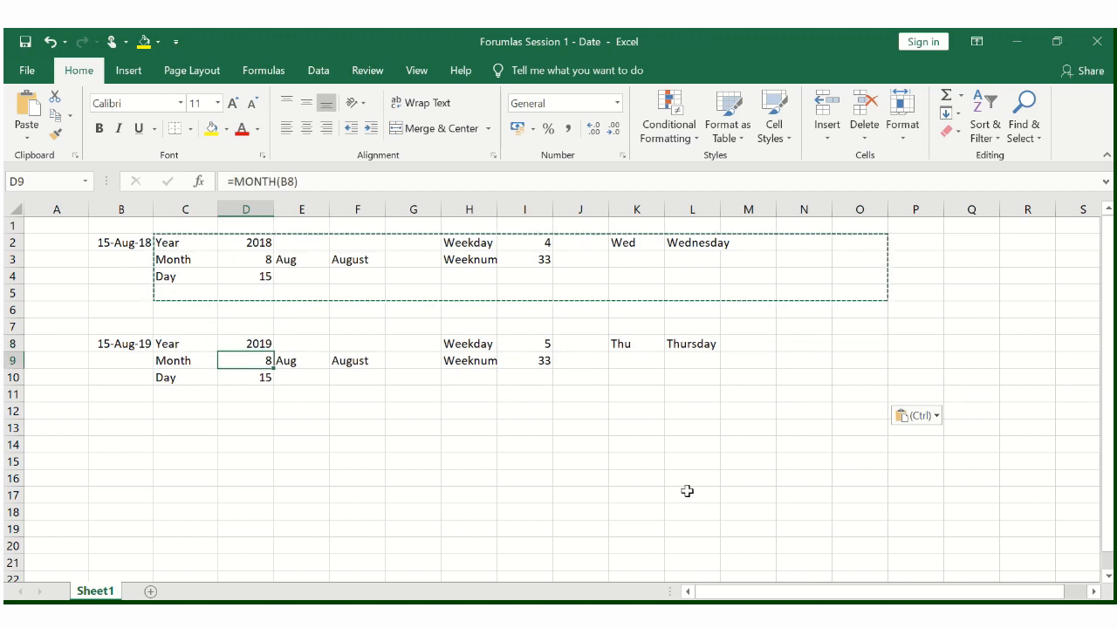
pyautogui.press('Down')
pyautogui.press('Right')
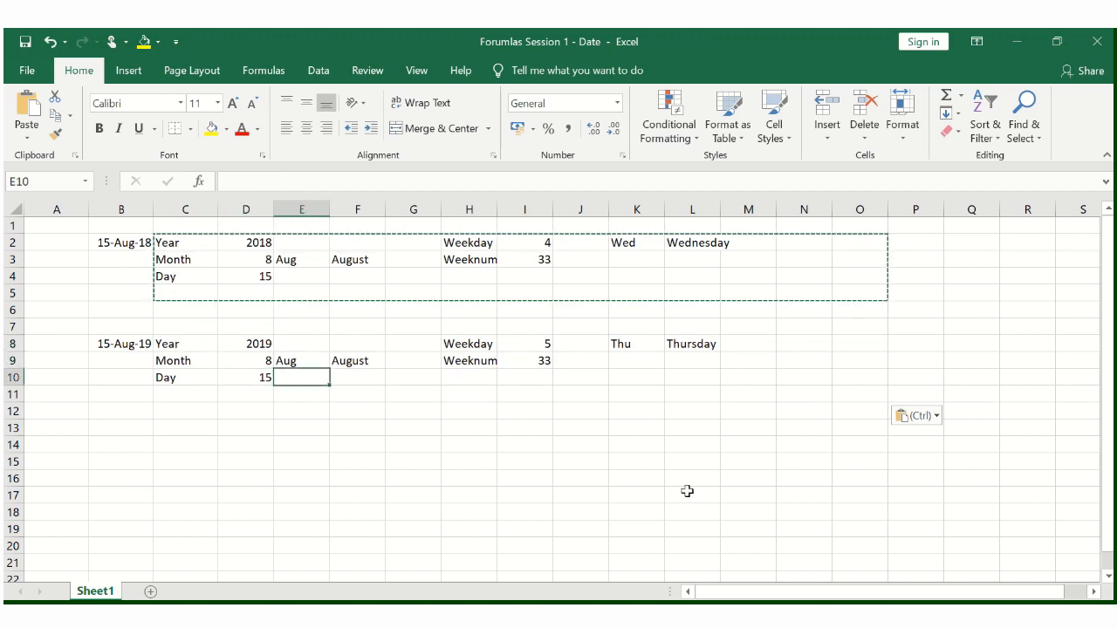
pyautogui.press('Up')
pyautogui.press('Right')
pyautogui.press('Up')
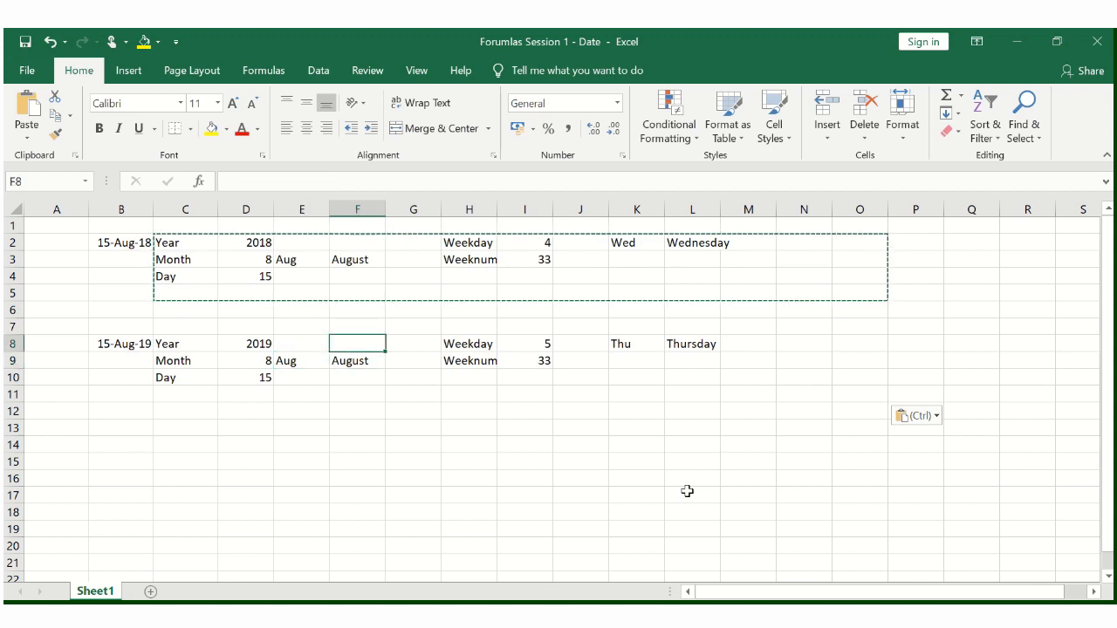
# - Examine the copied weekday and week number formulas in I8:I9 and the weekday name formulas in K8 and L8
pyautogui.press('Right')
pyautogui.press('Right')
pyautogui.press('Right')
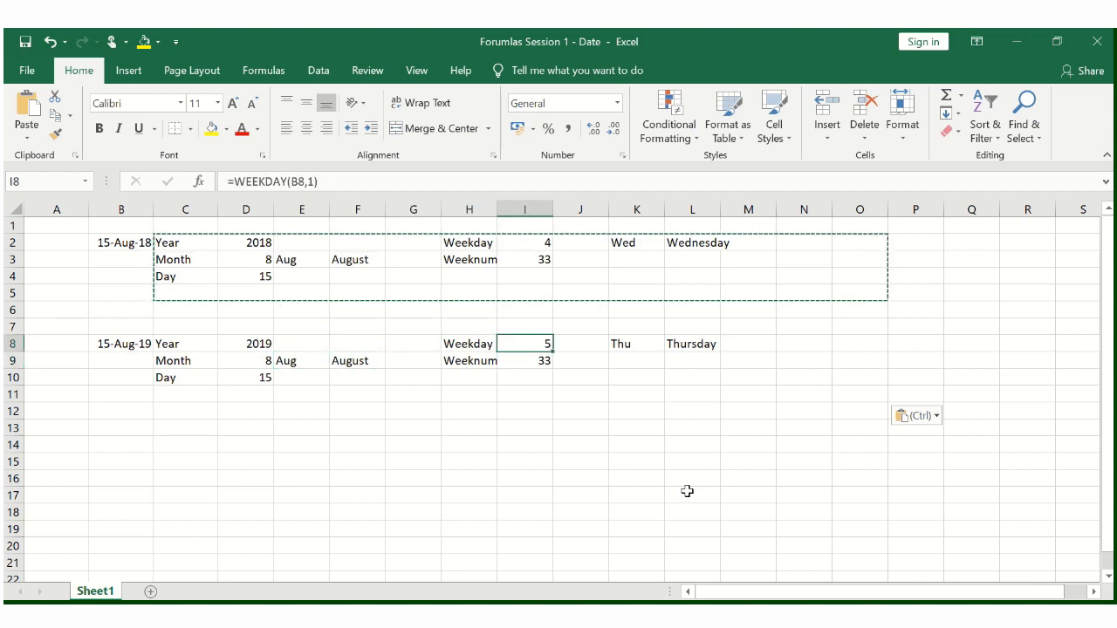
pyautogui.press('Left')
pyautogui.press('Down')
pyautogui.press('Right')
pyautogui.press('Up')
pyautogui.press('Right')
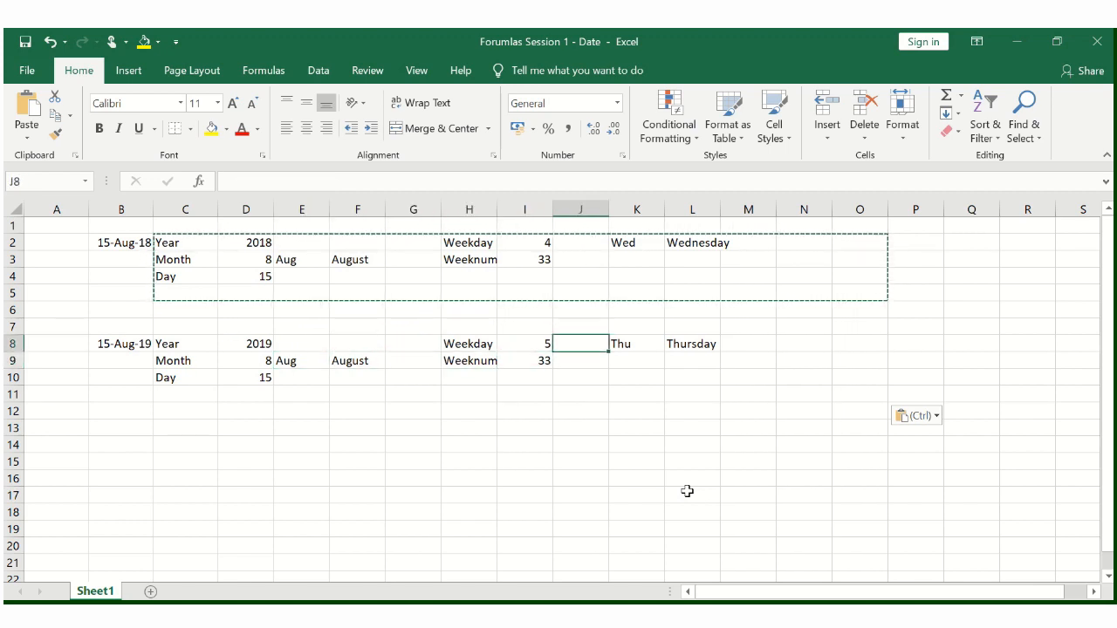
pyautogui.press('Right')
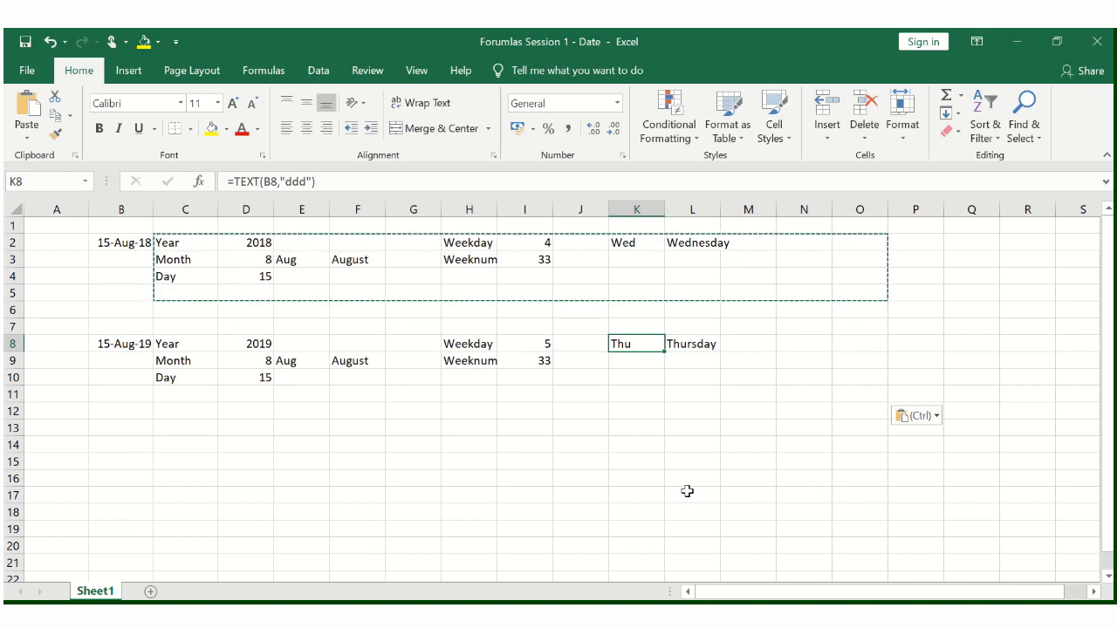
pyautogui.press('Right')
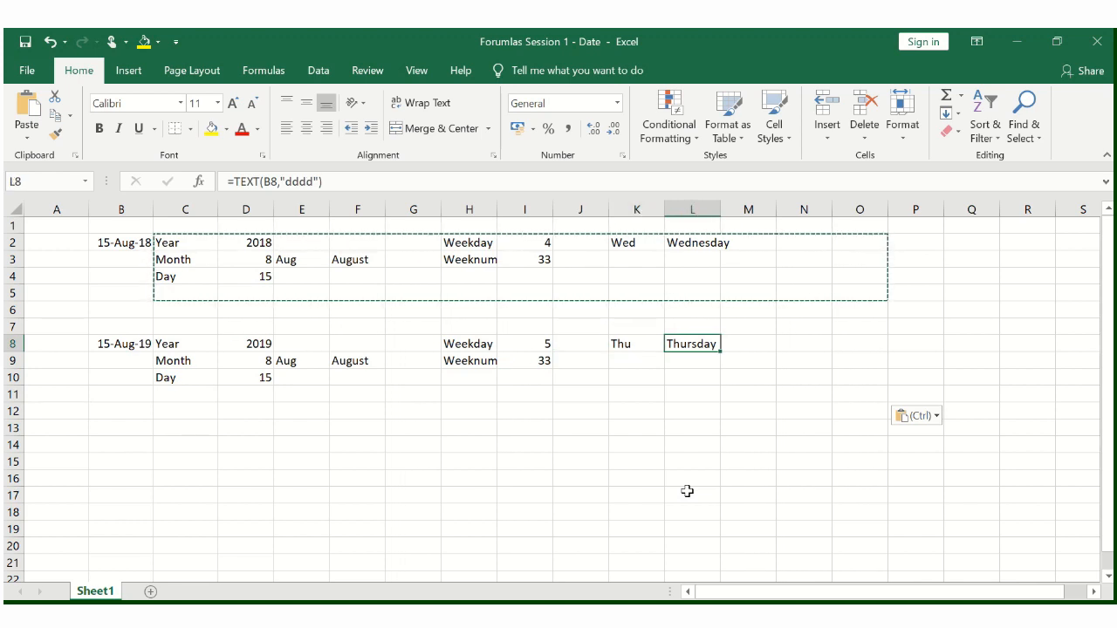